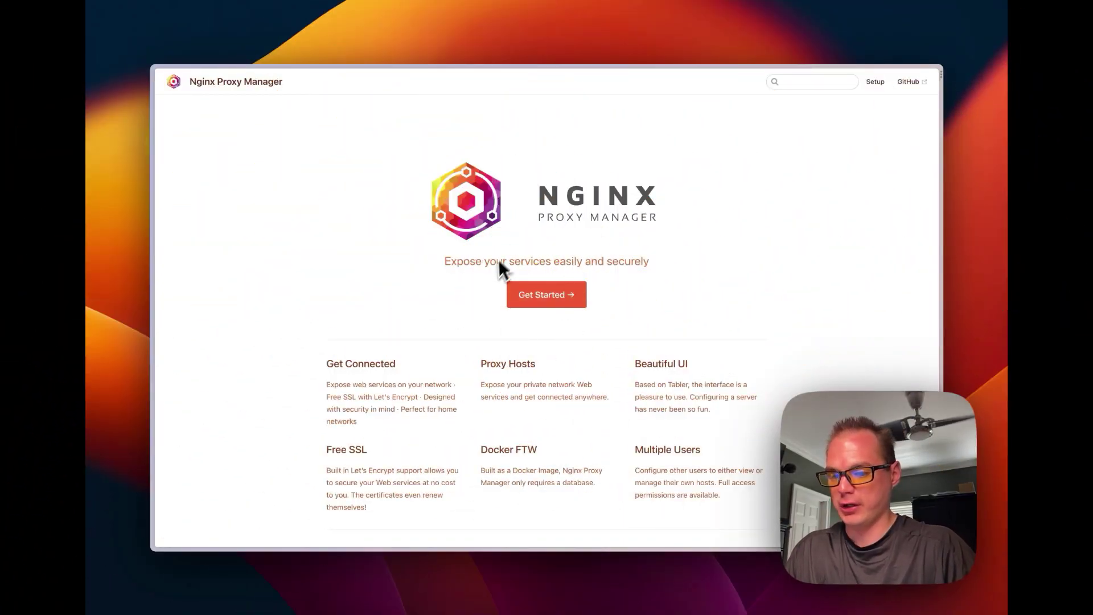
Examine the Nginx Proxy Manager homepage's tagline and its Get Connected, Proxy Hosts and Beautiful UI feature summaries
{"action": "scroll", "coordinate": [491, 274], "scroll_direction": "down", "scroll_amount": 2}
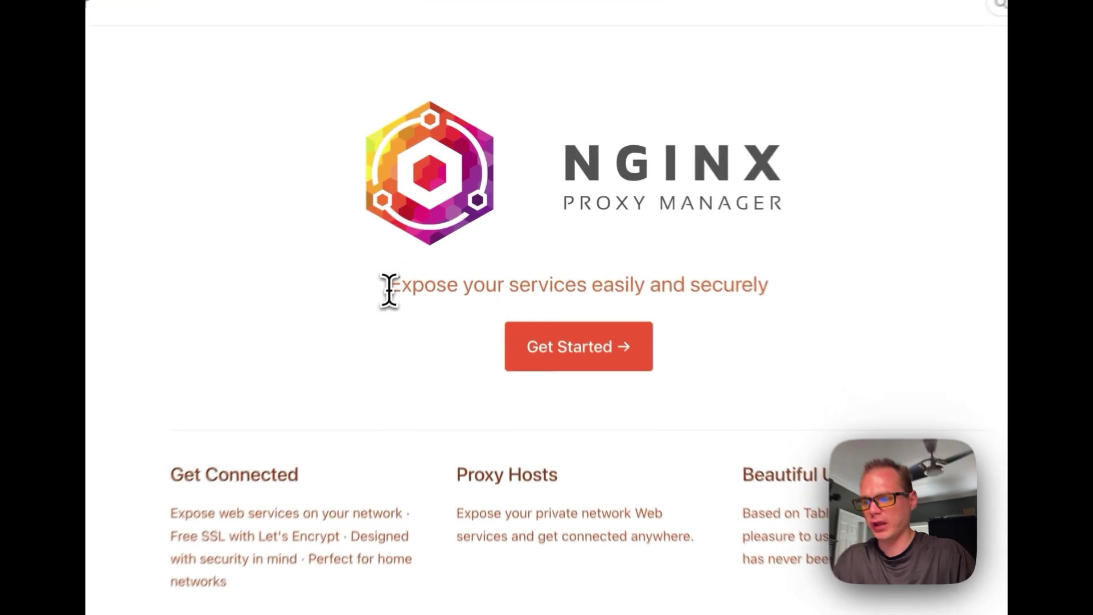
{"action": "left_click_drag", "start_coordinate": [444, 235], "coordinate": [558, 228]}
{"action": "left_click_drag", "start_coordinate": [605, 283], "coordinate": [738, 283]}
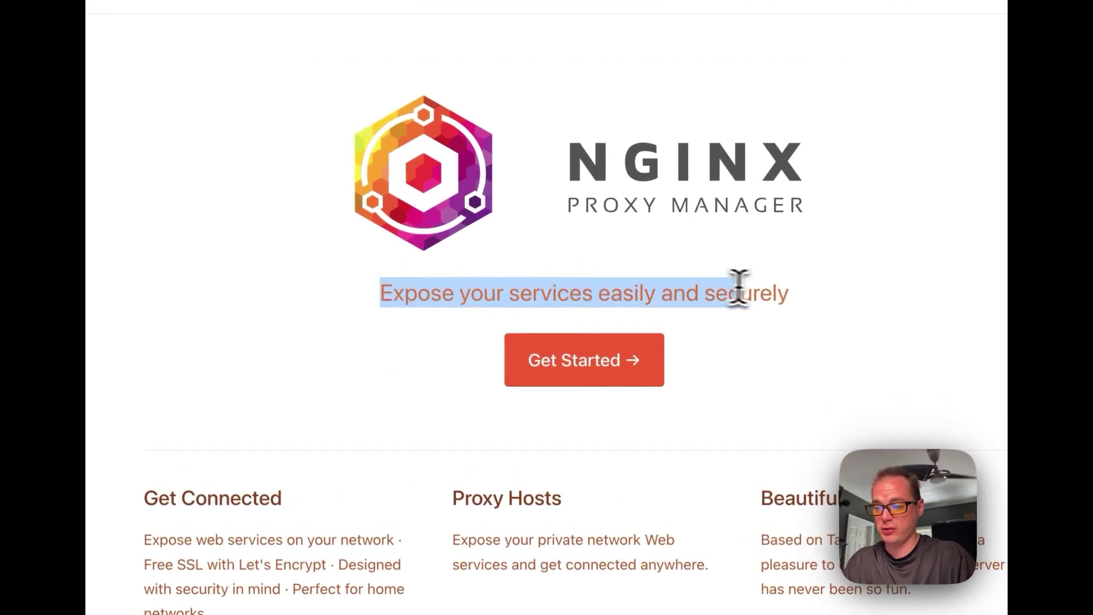
{"action": "left_click", "coordinate": [357, 357]}
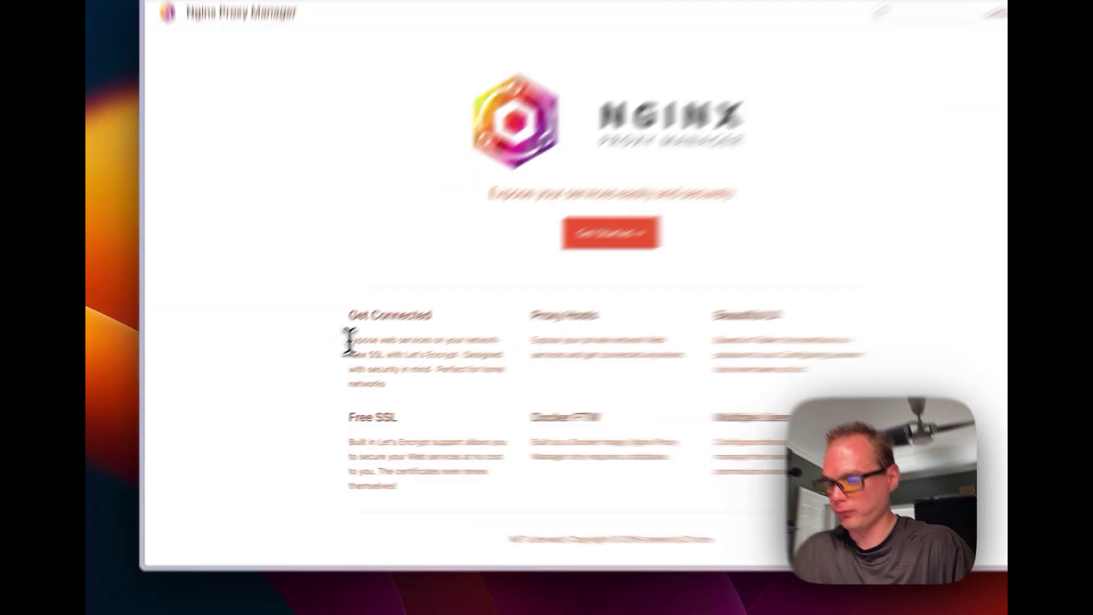
{"action": "left_click_drag", "start_coordinate": [349, 342], "coordinate": [419, 391]}
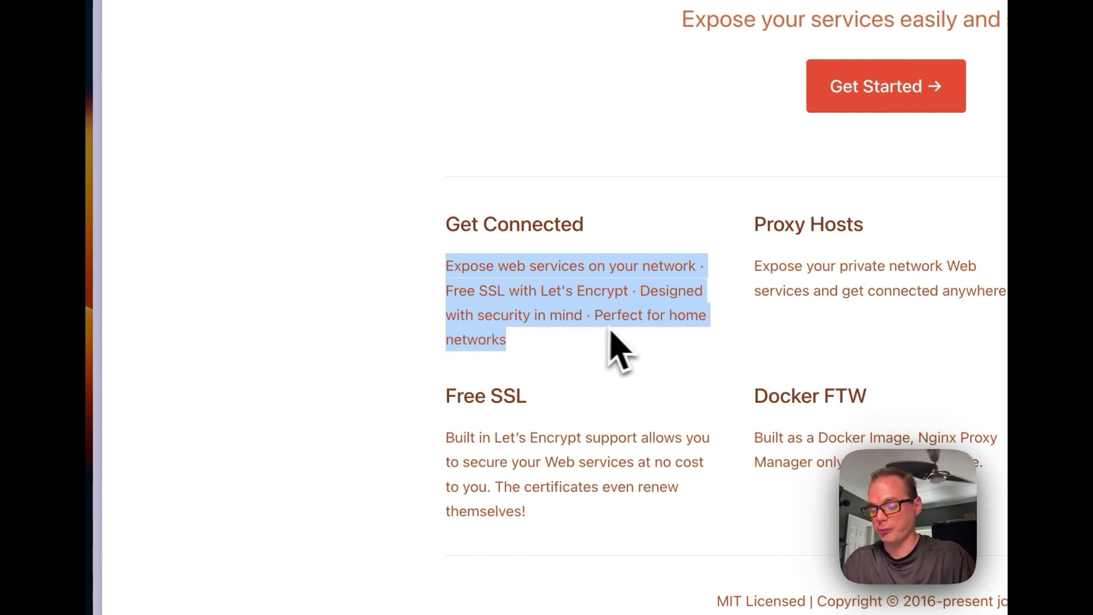
{"action": "left_click", "coordinate": [671, 350]}
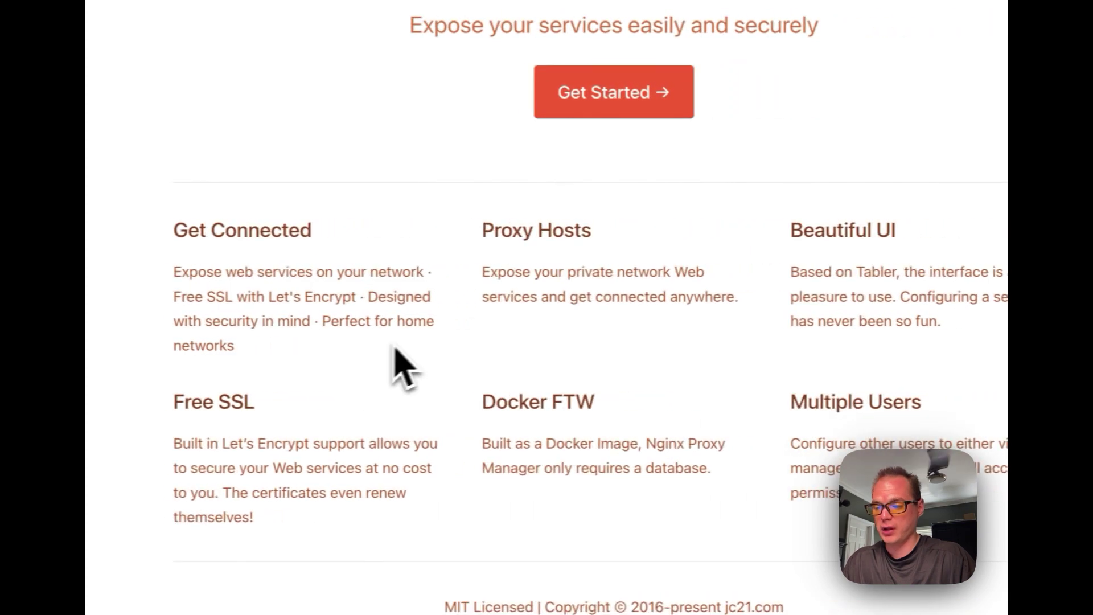
{"action": "left_click_drag", "start_coordinate": [795, 266], "coordinate": [749, 265]}
{"action": "left_click_drag", "start_coordinate": [459, 271], "coordinate": [728, 328]}
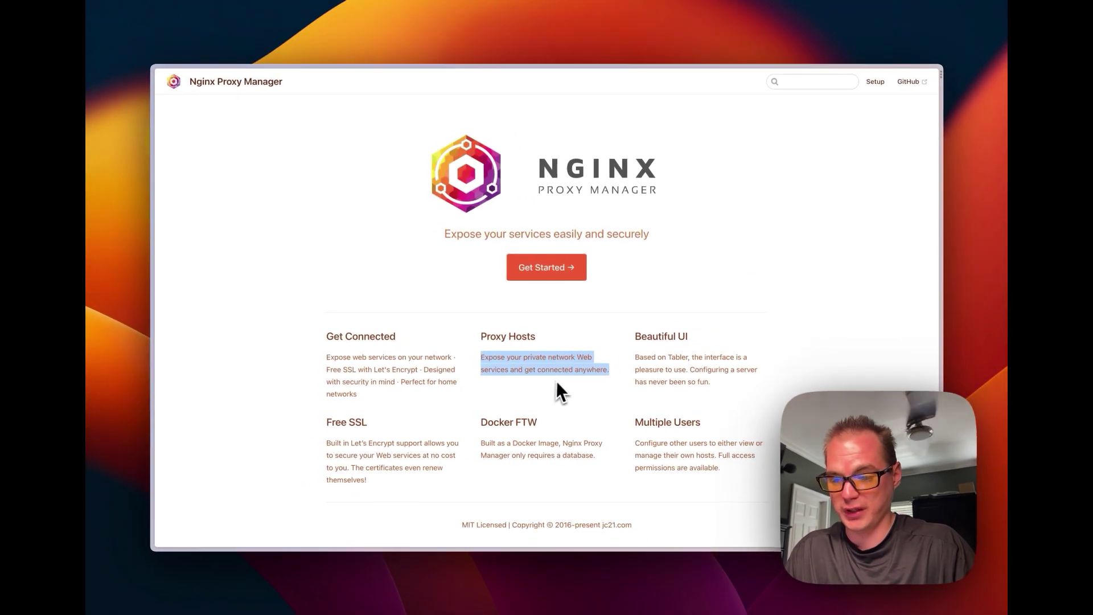
{"action": "left_click_drag", "start_coordinate": [636, 337], "coordinate": [707, 347]}
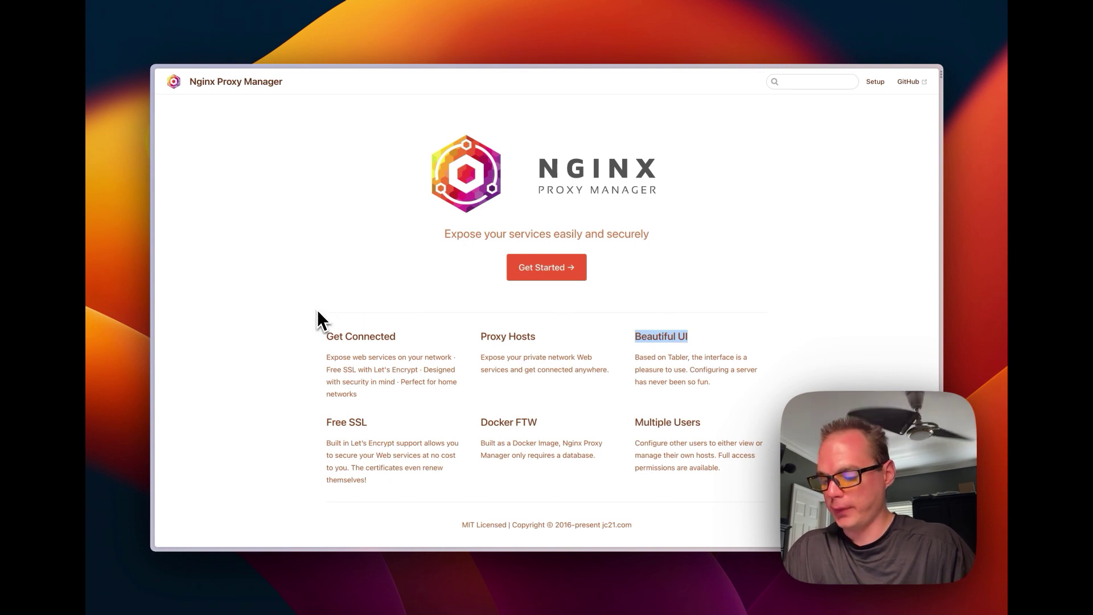
Switch to Home Assistant and open the Add-on Store from the add-ons settings
{"action": "key", "text": "ctrl+Tab"}
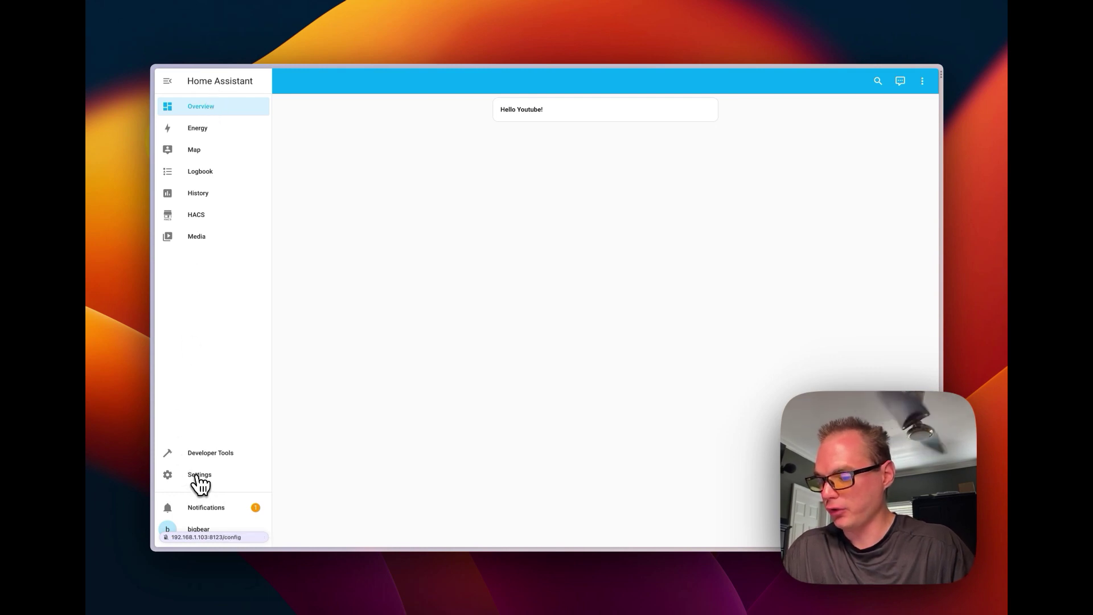
{"action": "left_click", "coordinate": [199, 477]}
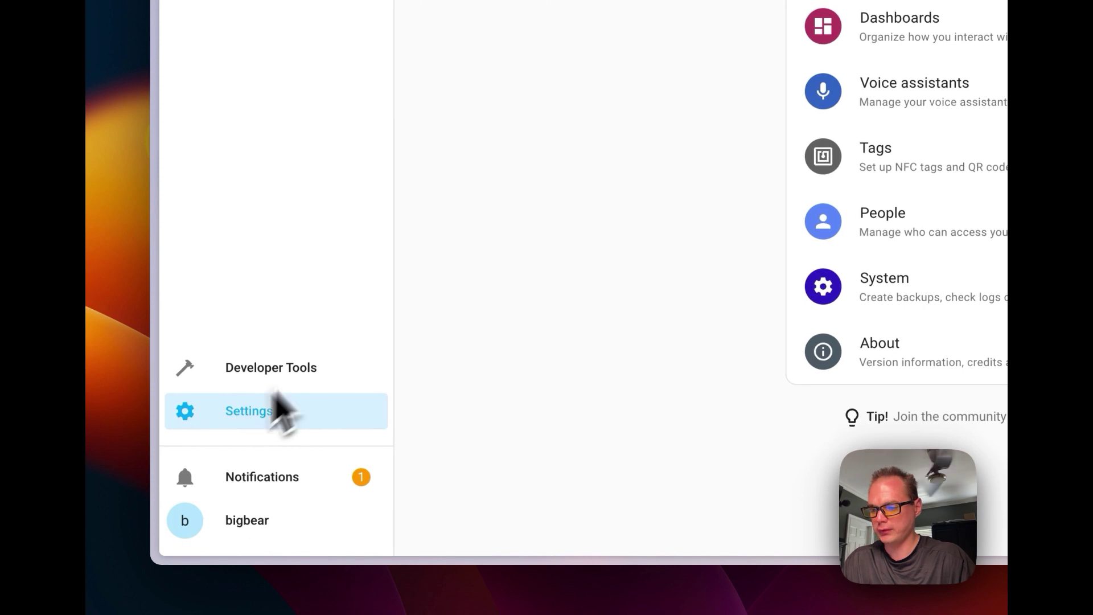
{"action": "left_click", "coordinate": [631, 189]}
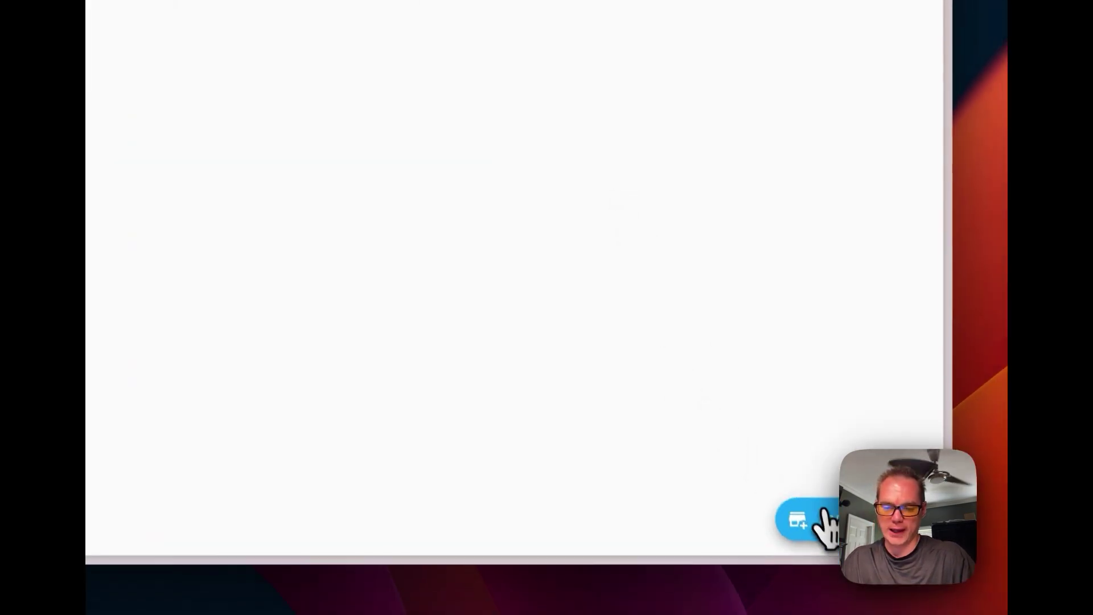
{"action": "left_click", "coordinate": [822, 508]}
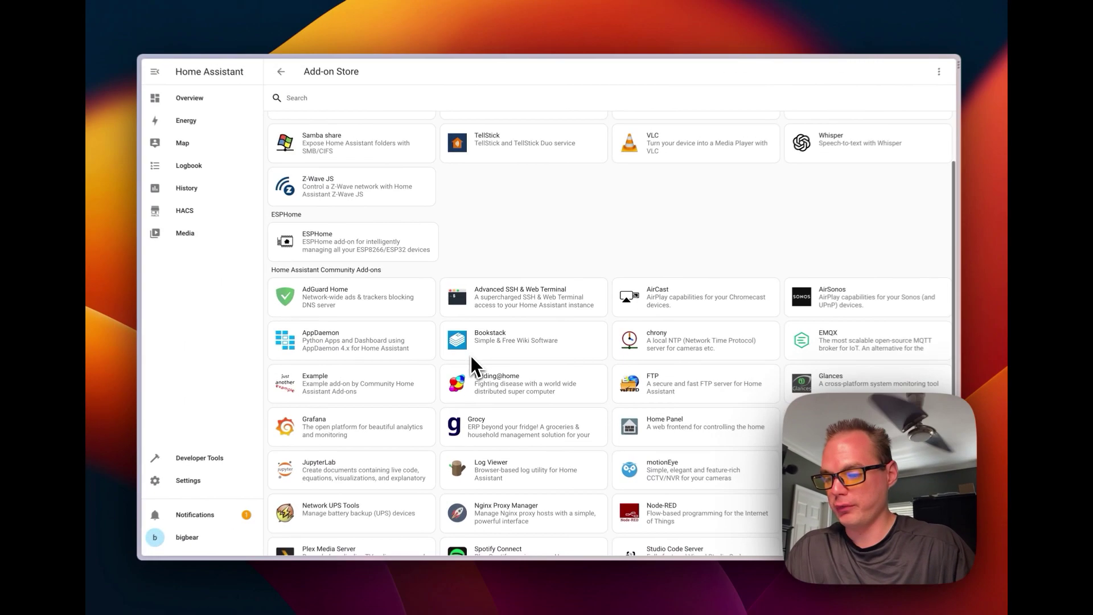
Install the official MariaDB add-on from the store and enable its Watchdog option
{"action": "scroll", "coordinate": [458, 405], "scroll_direction": "down", "scroll_amount": 5}
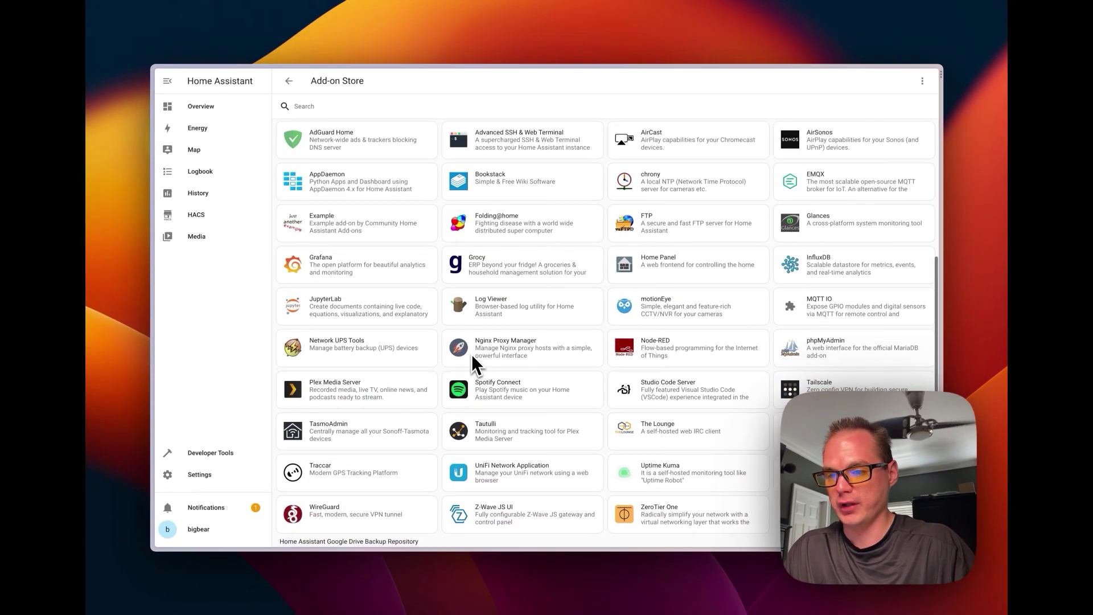
{"action": "scroll", "coordinate": [471, 354], "scroll_direction": "down", "scroll_amount": 2}
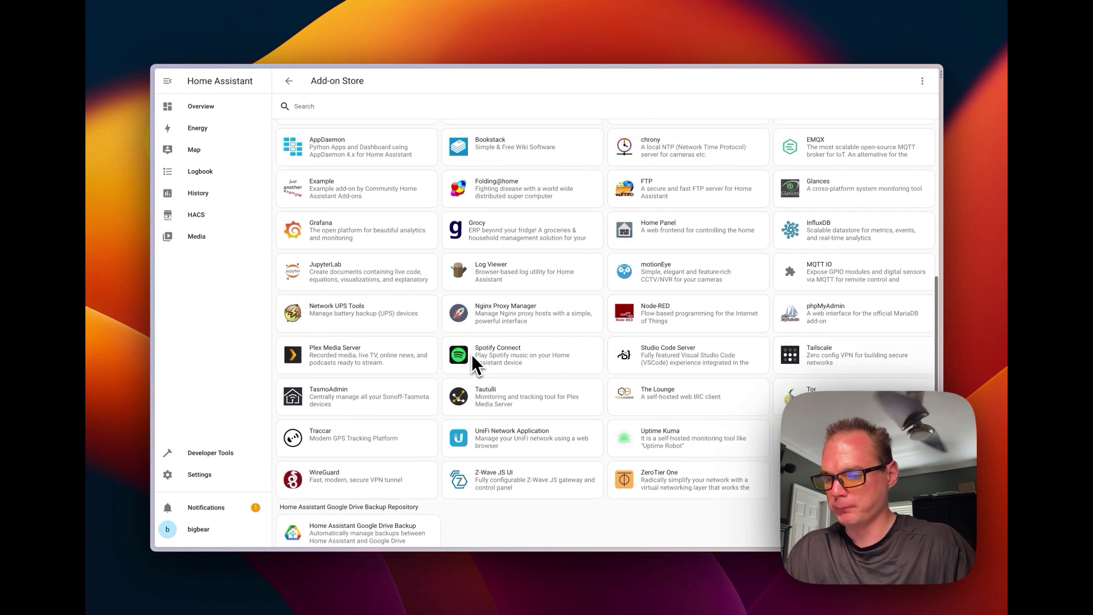
{"action": "scroll", "coordinate": [473, 363], "scroll_direction": "up", "scroll_amount": 3}
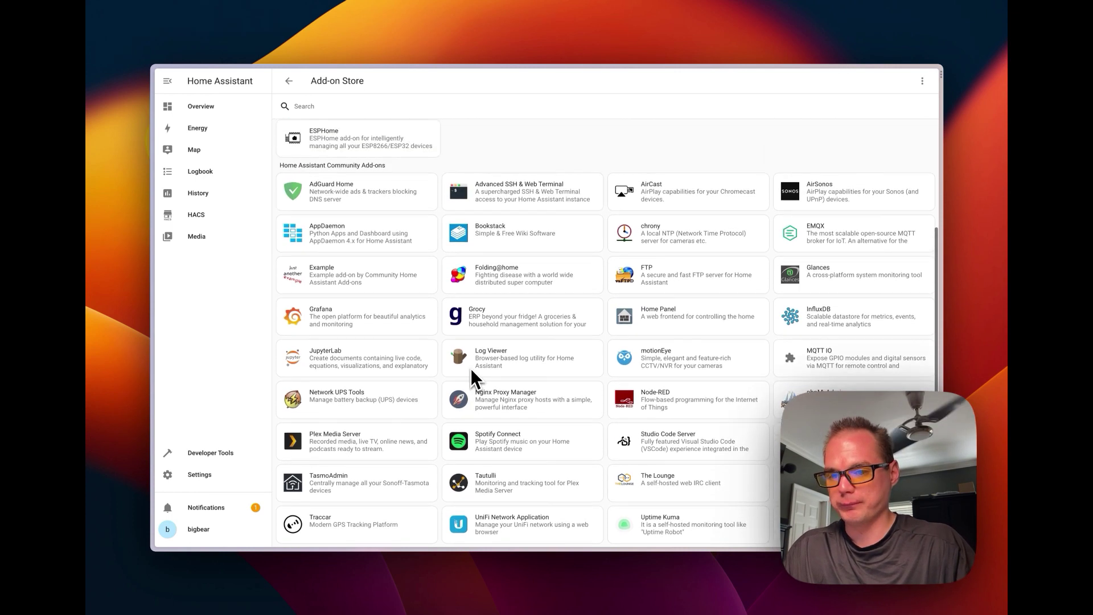
{"action": "scroll", "coordinate": [471, 370], "scroll_direction": "up", "scroll_amount": 8}
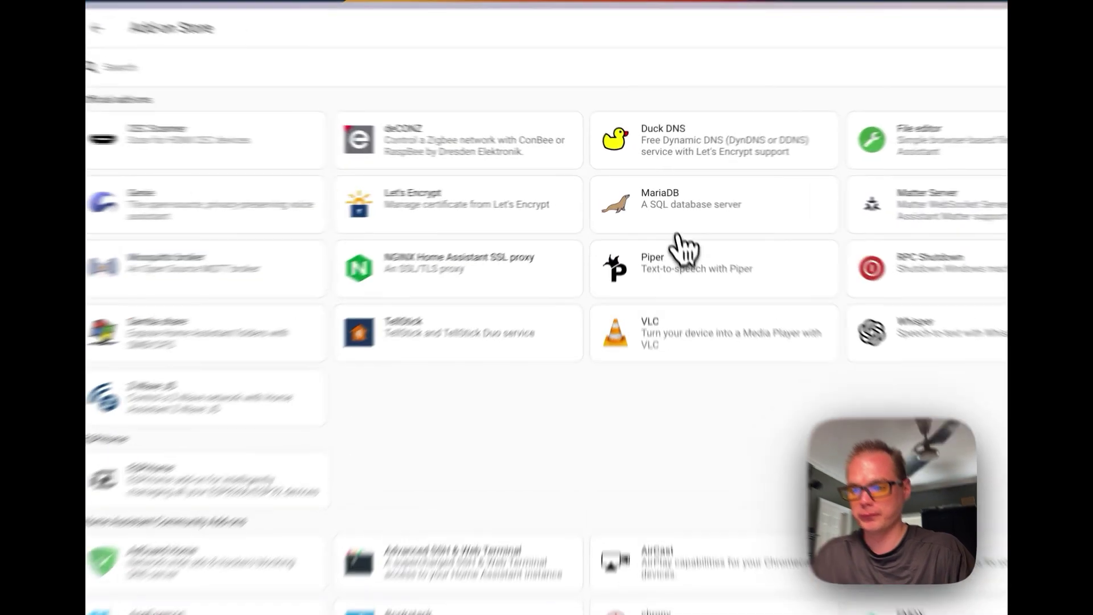
{"action": "left_click", "coordinate": [662, 209]}
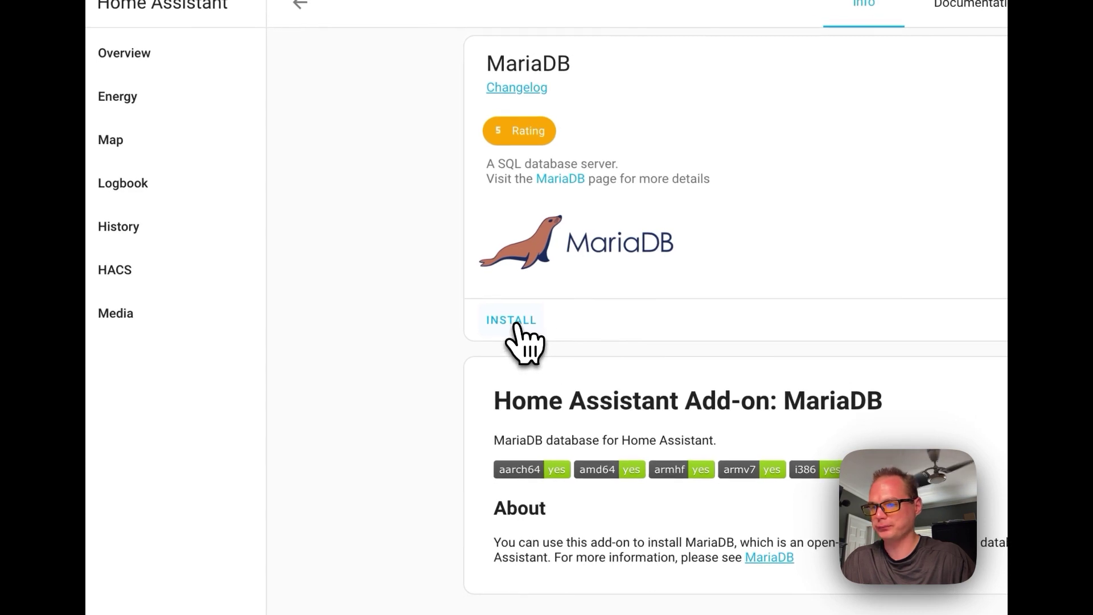
{"action": "left_click", "coordinate": [515, 325]}
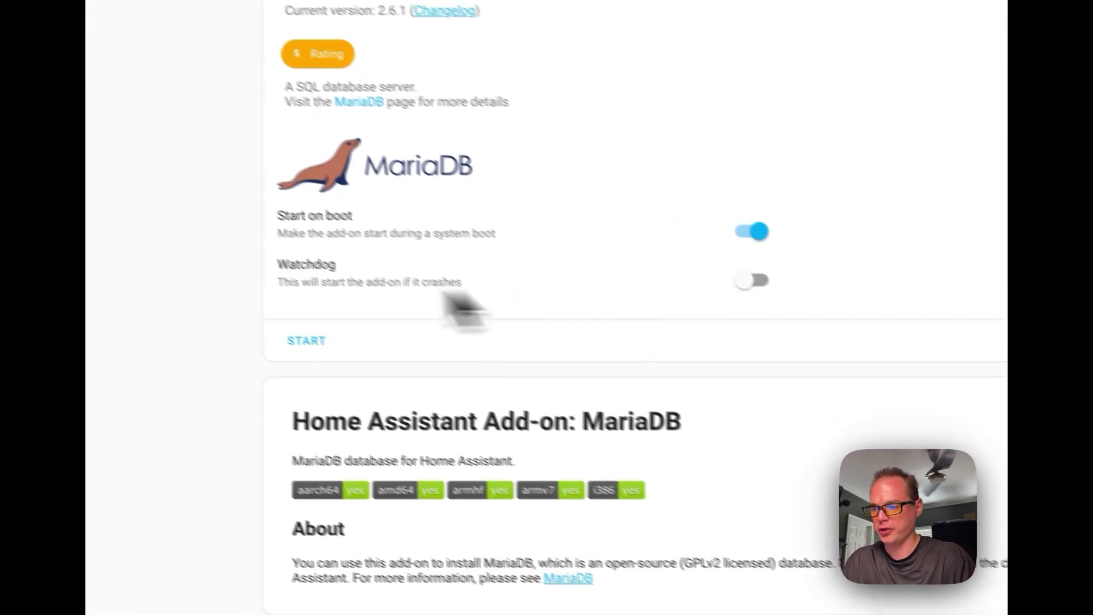
{"action": "left_click_drag", "start_coordinate": [268, 252], "coordinate": [311, 253]}
{"action": "left_click", "coordinate": [793, 320]}
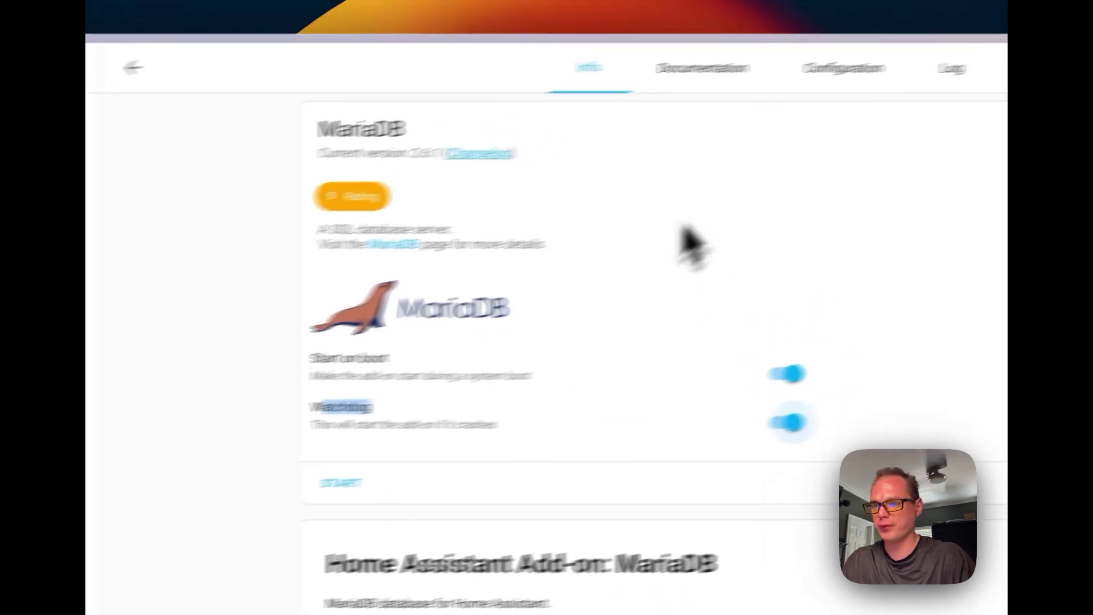
Set the login password for the homeassistant user in MariaDB's options, save the configuration and start the add-on
{"action": "left_click", "coordinate": [912, 56]}
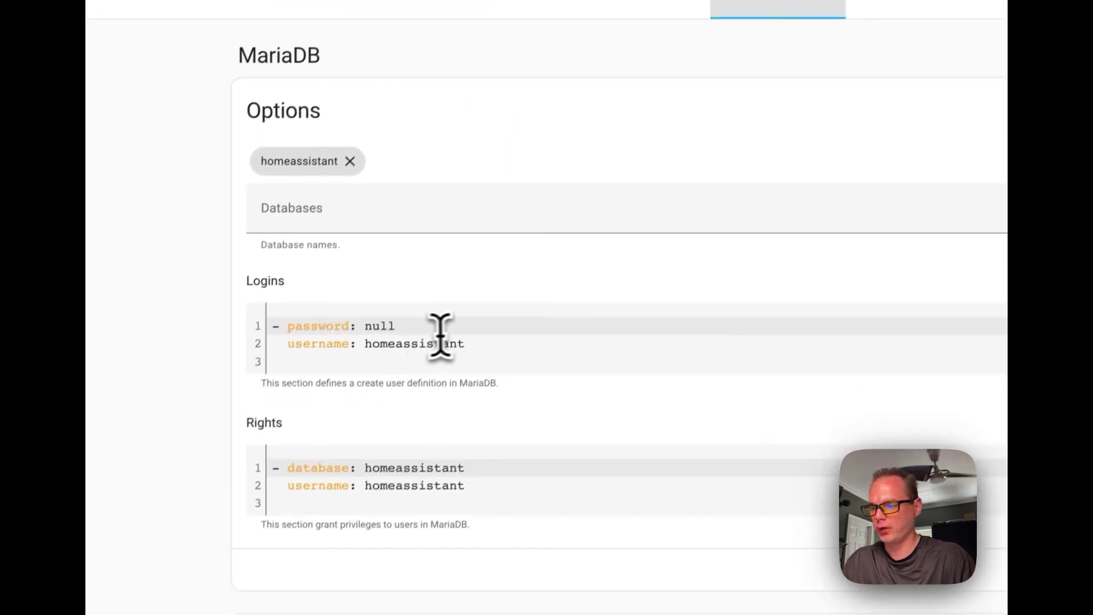
{"action": "double_click", "coordinate": [310, 430]}
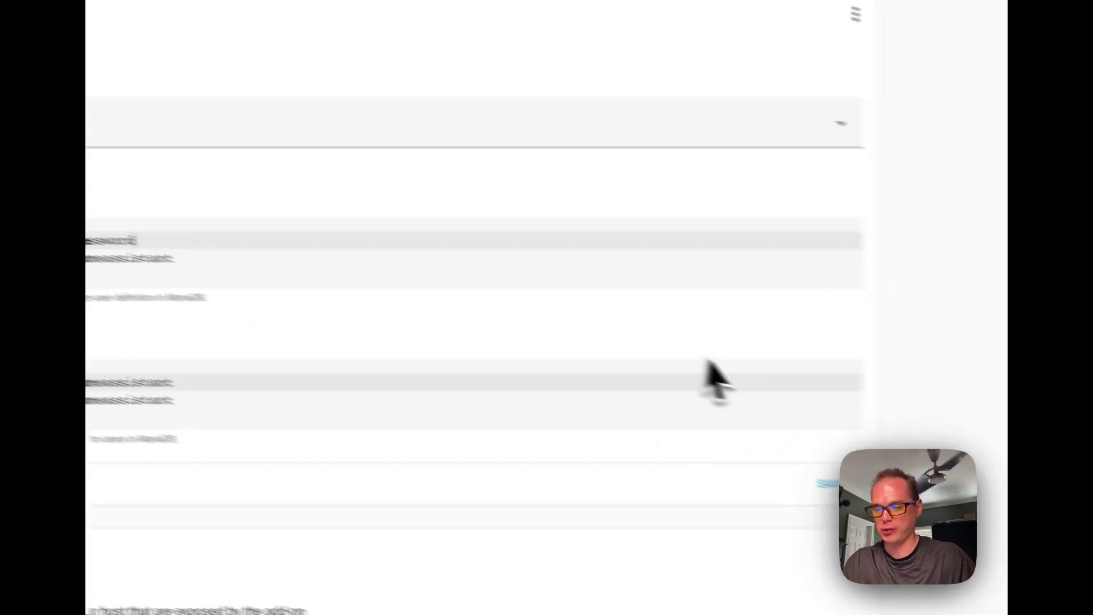
{"action": "left_click", "coordinate": [731, 459]}
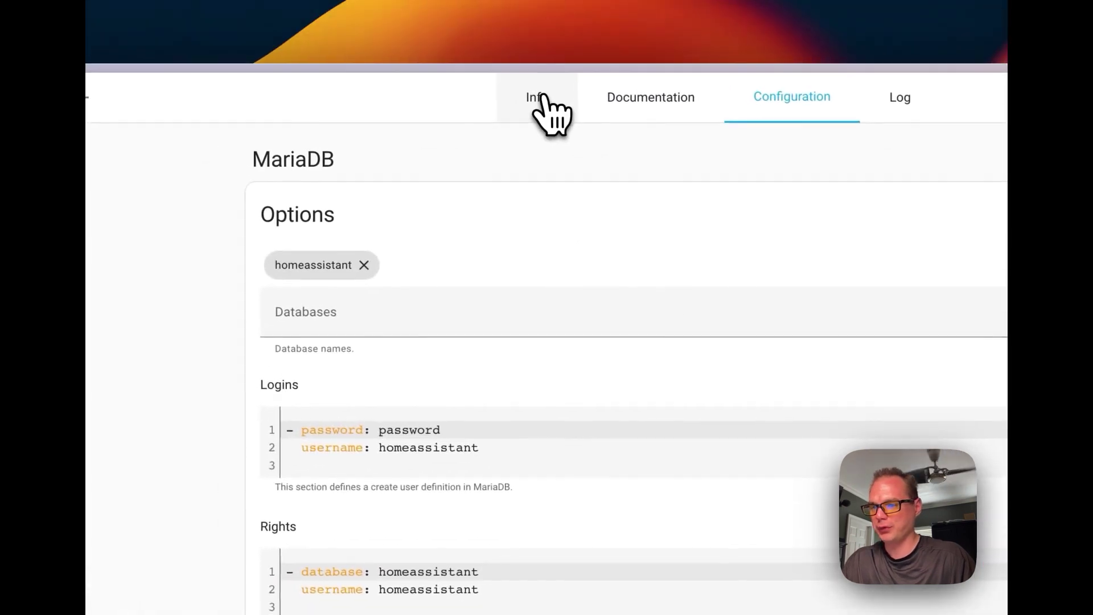
{"action": "left_click", "coordinate": [455, 51]}
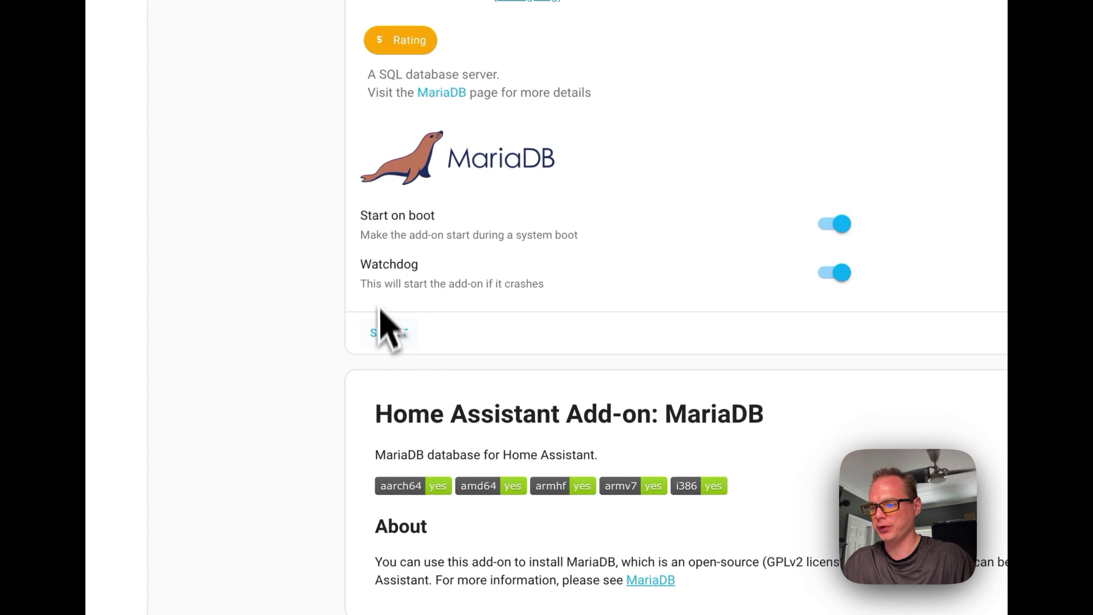
{"action": "left_click", "coordinate": [399, 330]}
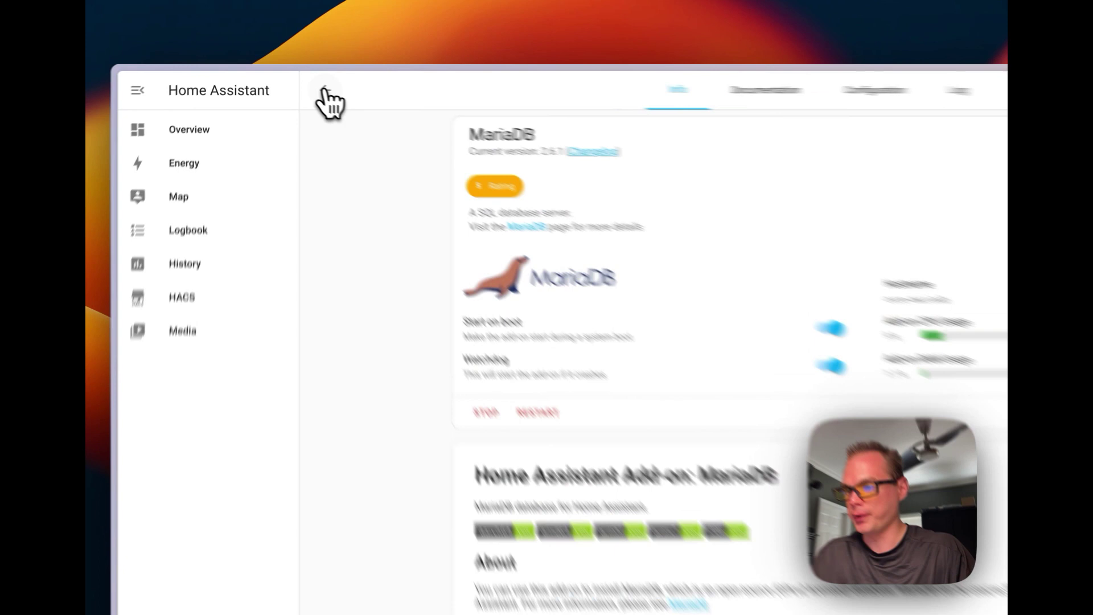
Return to the Add-on Store and open Nginx Proxy Manager among the Home Assistant Community Add-ons
{"action": "left_click", "coordinate": [291, 83]}
{"action": "scroll", "coordinate": [689, 353], "scroll_direction": "down", "scroll_amount": 6}
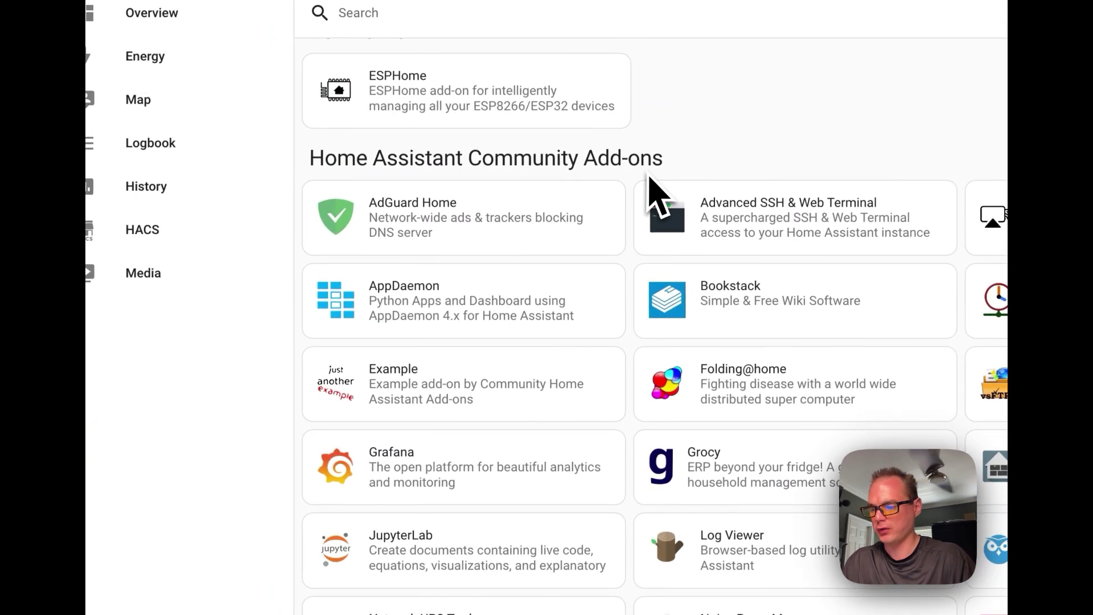
{"action": "scroll", "coordinate": [598, 366], "scroll_direction": "down", "scroll_amount": 3}
{"action": "scroll", "coordinate": [595, 367], "scroll_direction": "down", "scroll_amount": 1}
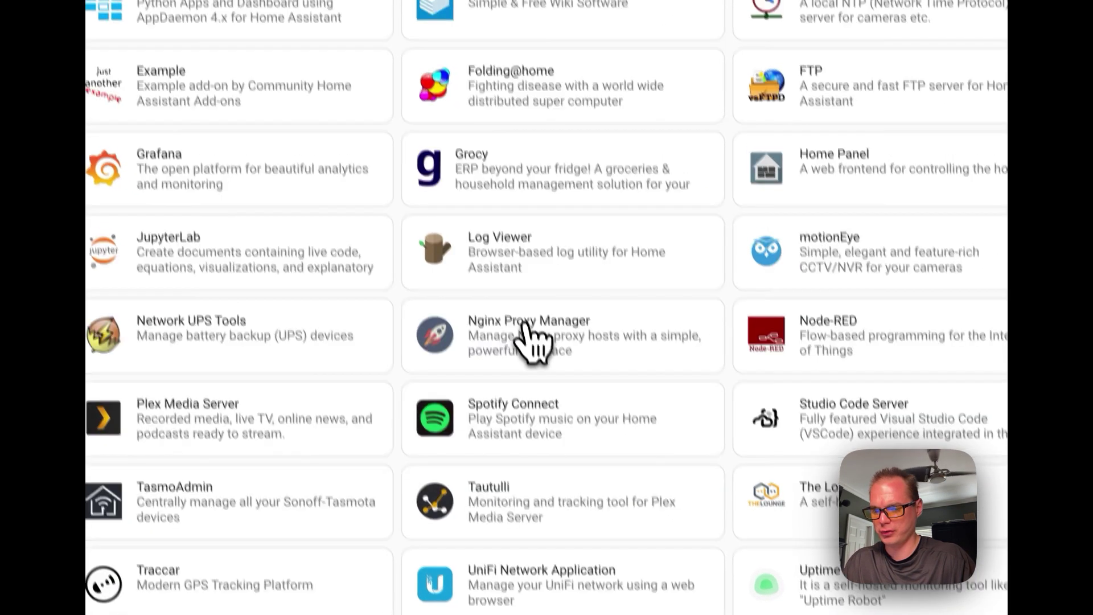
{"action": "left_click", "coordinate": [535, 312]}
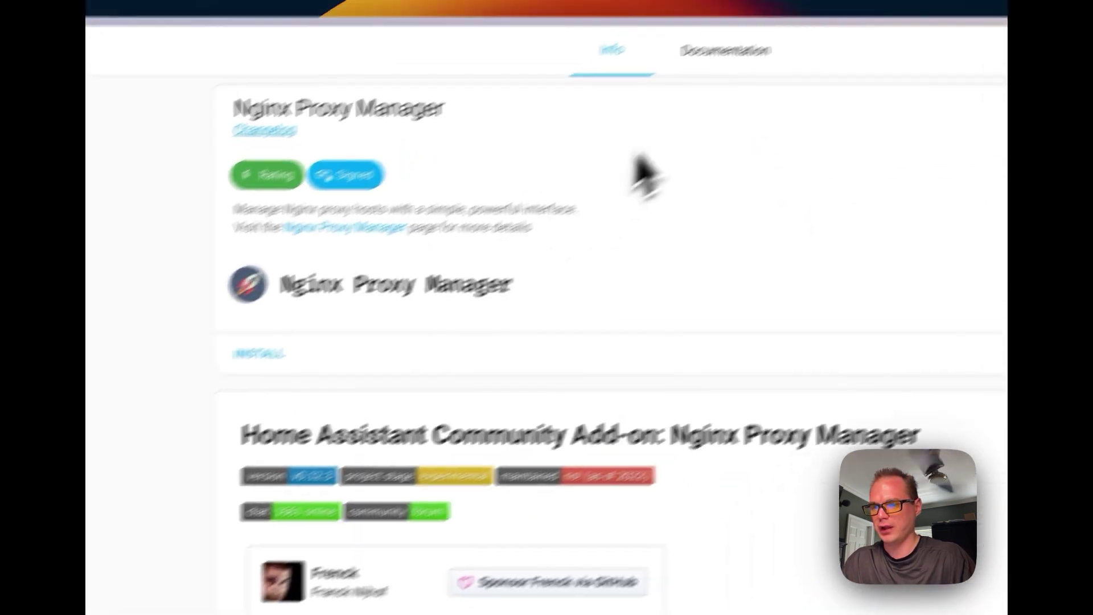
Look through the Nginx Proxy Manager add-on's documentation, return to its info page and install the add-on
{"action": "left_click", "coordinate": [808, 4]}
{"action": "scroll", "coordinate": [490, 442], "scroll_direction": "down", "scroll_amount": 15}
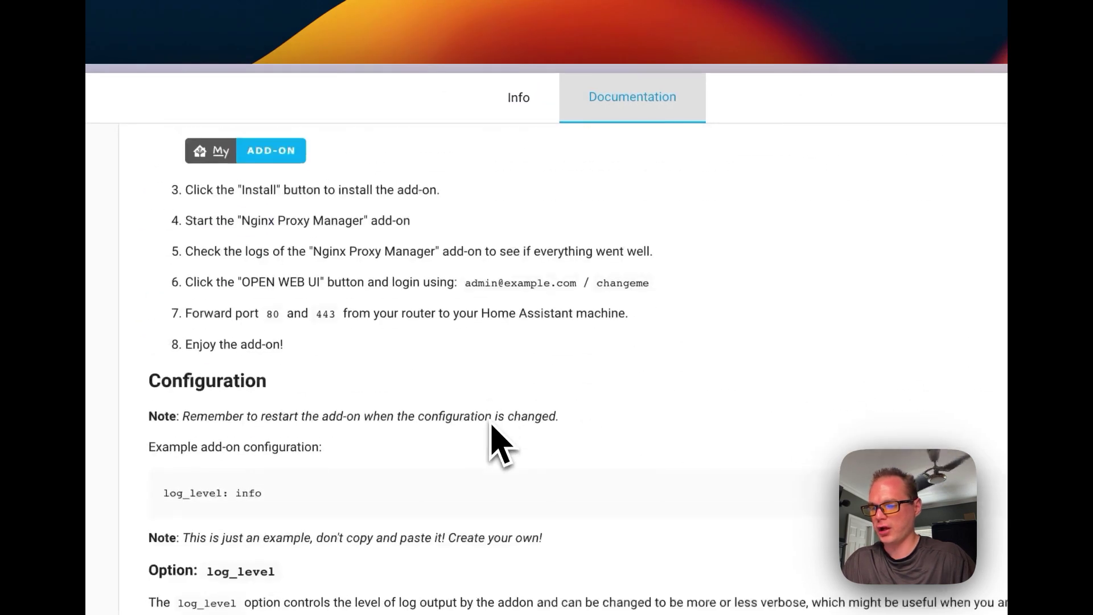
{"action": "scroll", "coordinate": [495, 447], "scroll_direction": "up", "scroll_amount": 15}
{"action": "scroll", "coordinate": [605, 378], "scroll_direction": "left", "scroll_amount": 5}
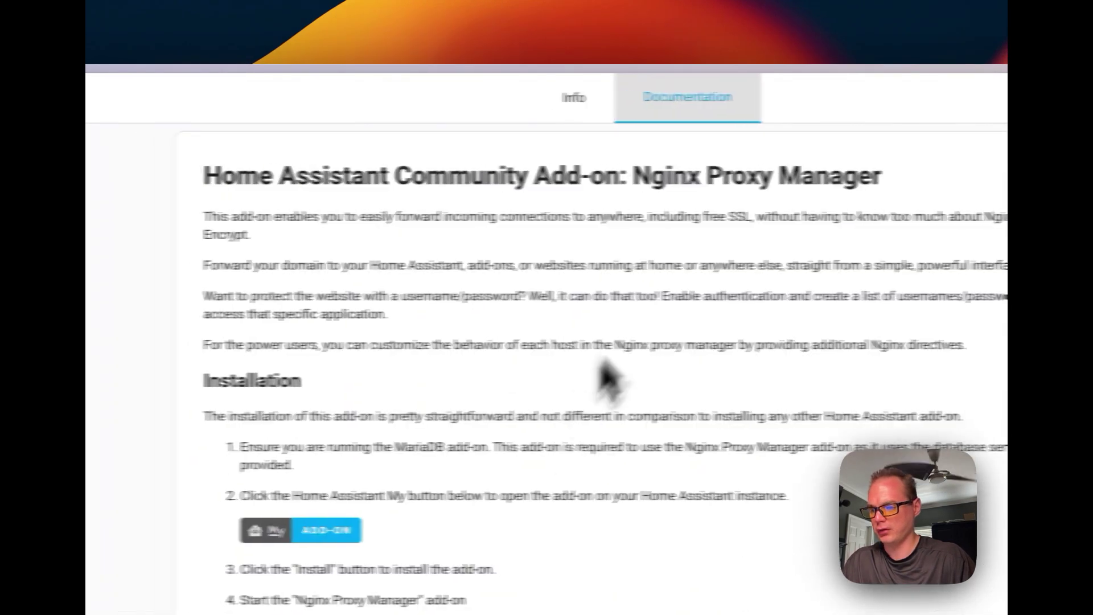
{"action": "left_click", "coordinate": [655, 111]}
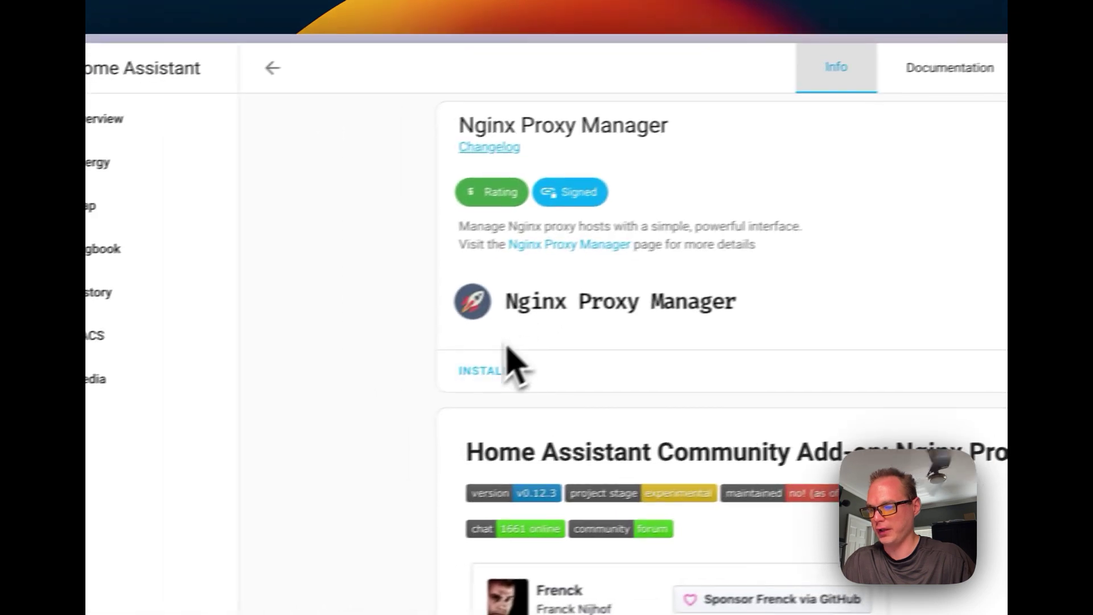
{"action": "left_click", "coordinate": [307, 400]}
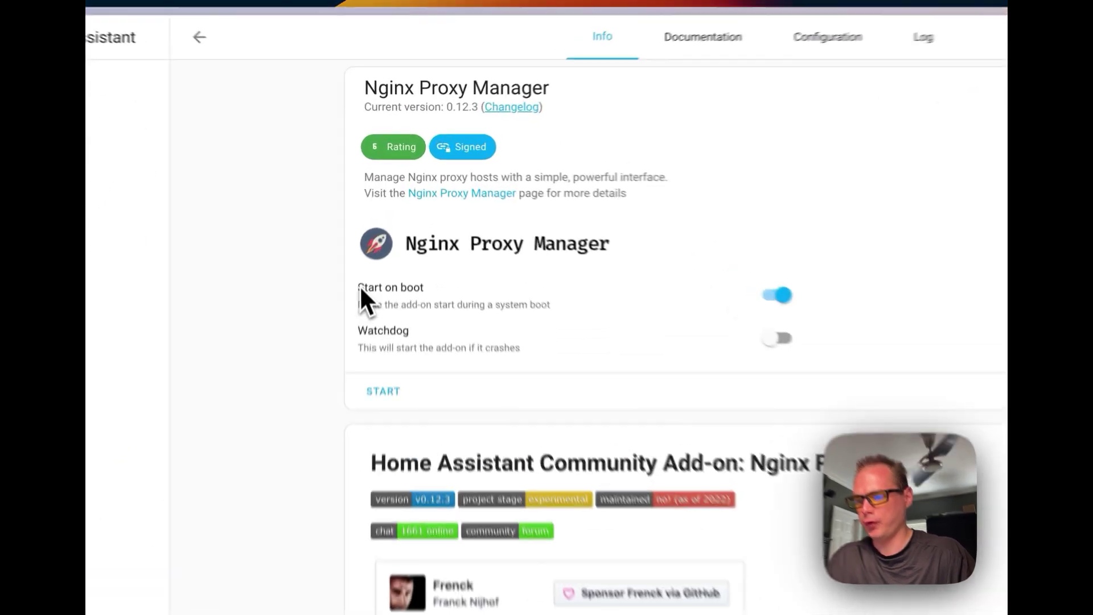
Enable Watchdog for the Nginx Proxy Manager add-on and open its documentation
{"action": "left_click_drag", "start_coordinate": [377, 223], "coordinate": [584, 228]}
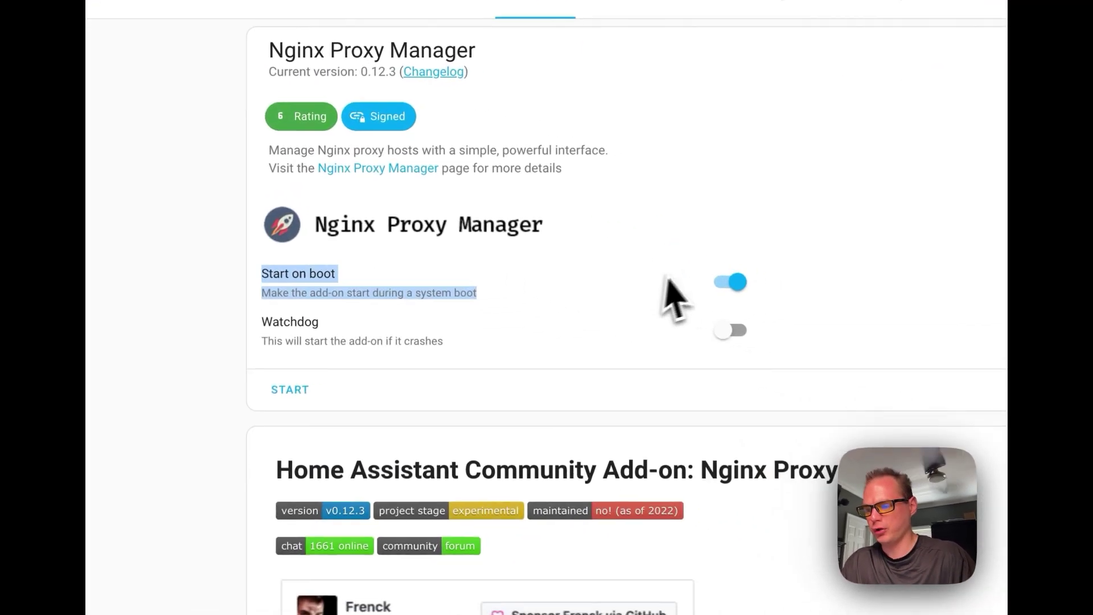
{"action": "left_click", "coordinate": [587, 312]}
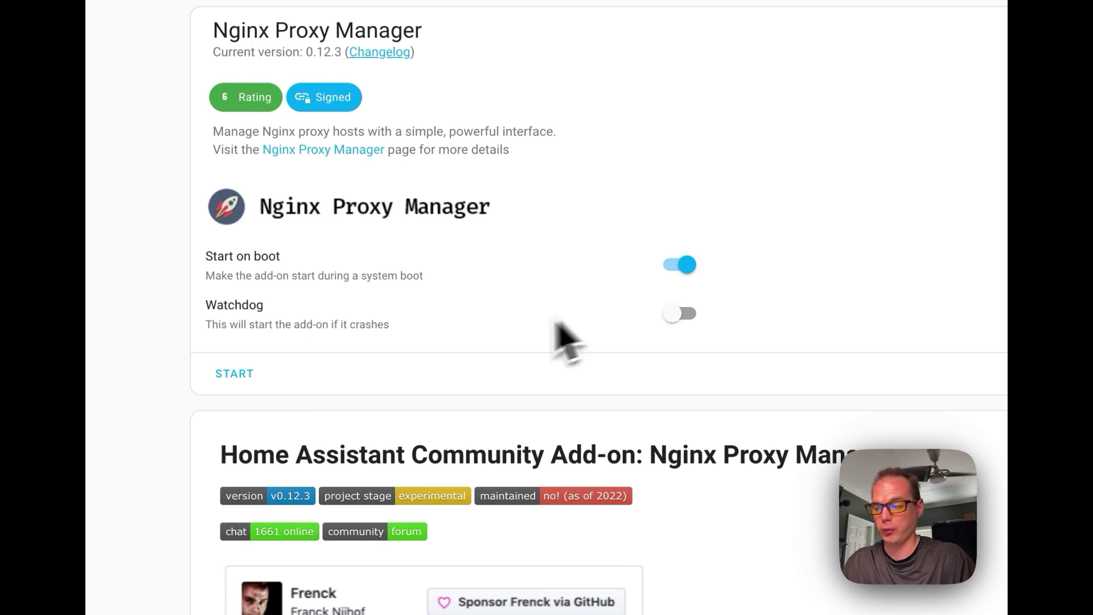
{"action": "left_click_drag", "start_coordinate": [259, 306], "coordinate": [365, 324]}
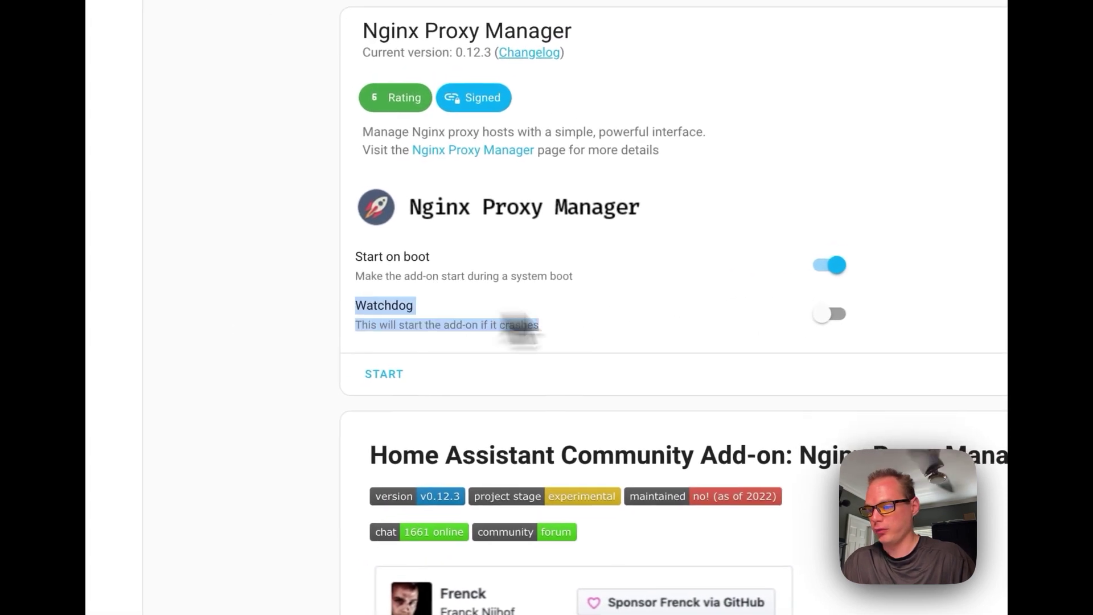
{"action": "left_click", "coordinate": [829, 314]}
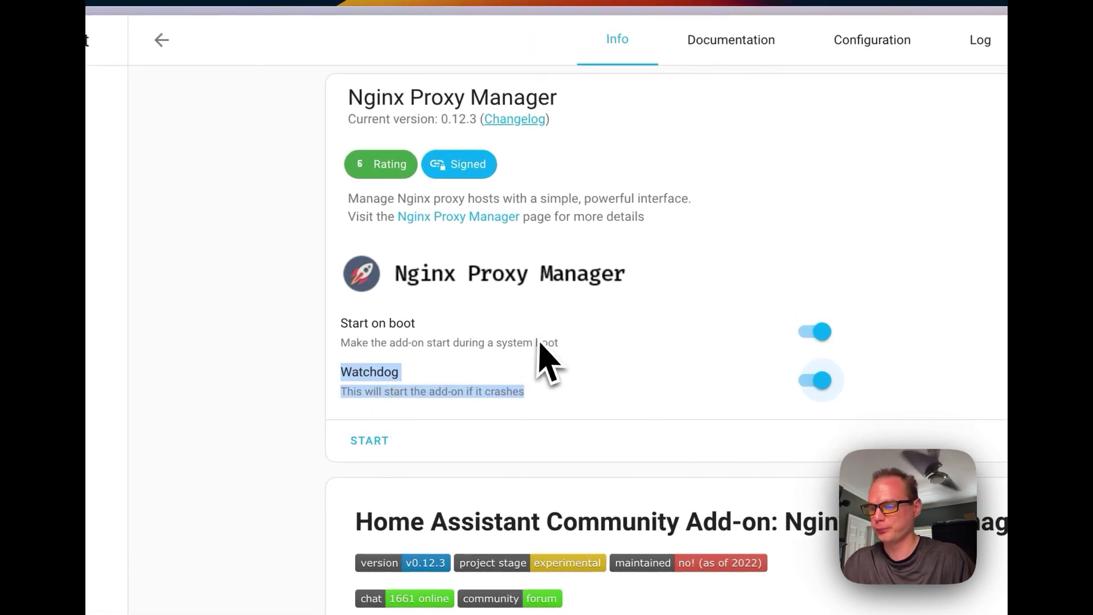
{"action": "left_click", "coordinate": [730, 45]}
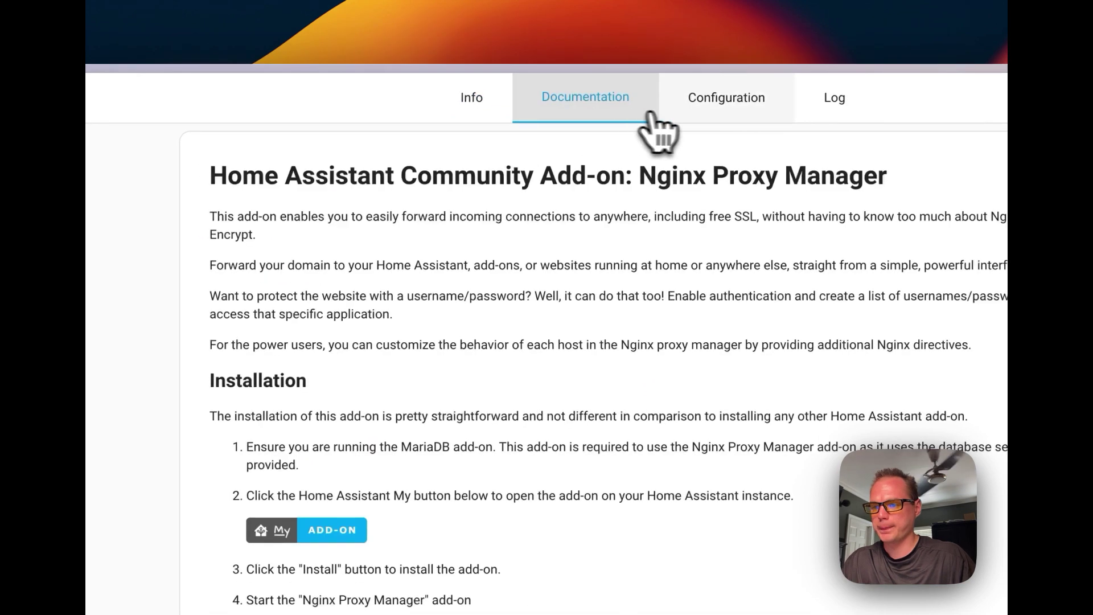
Review the HTTPS, HTTP and admin web interface ports in the Nginx Proxy Manager add-on's configuration and check its log
{"action": "left_click", "coordinate": [718, 117]}
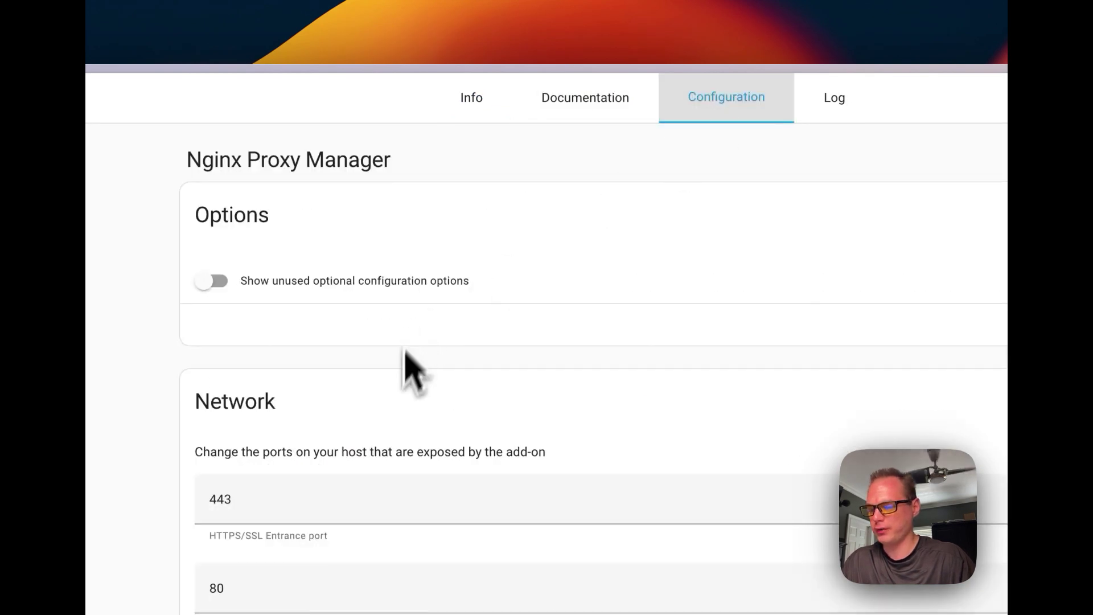
{"action": "double_click", "coordinate": [219, 504]}
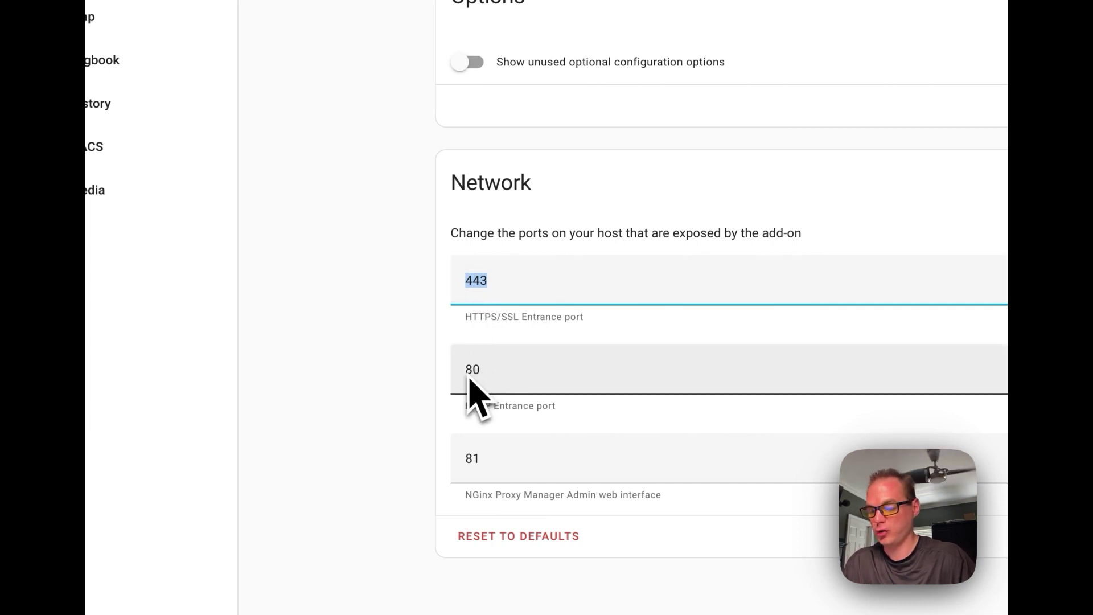
{"action": "double_click", "coordinate": [491, 367]}
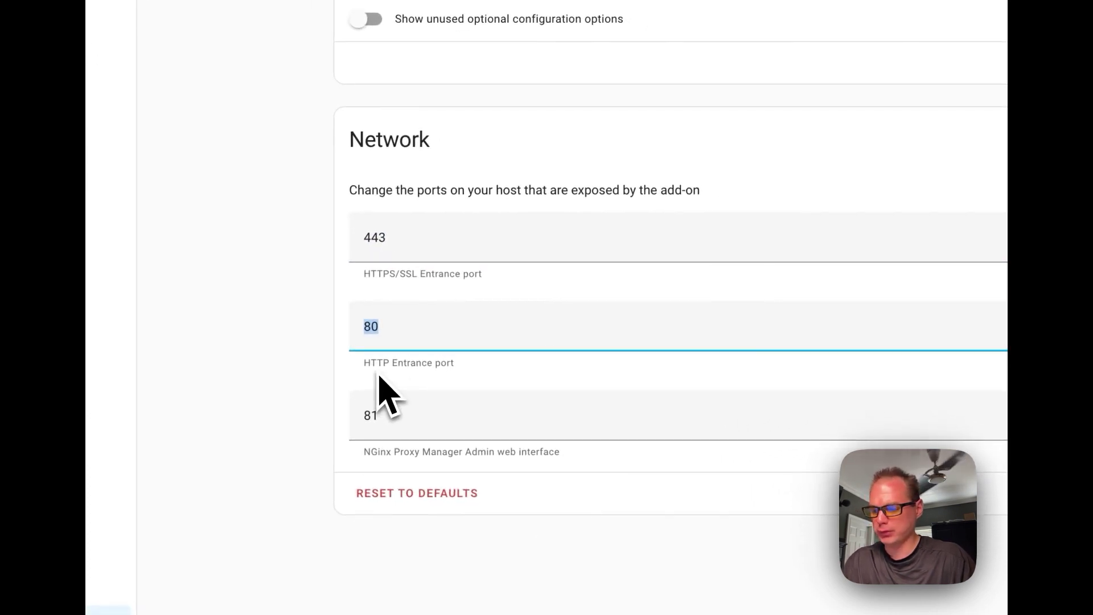
{"action": "double_click", "coordinate": [369, 417]}
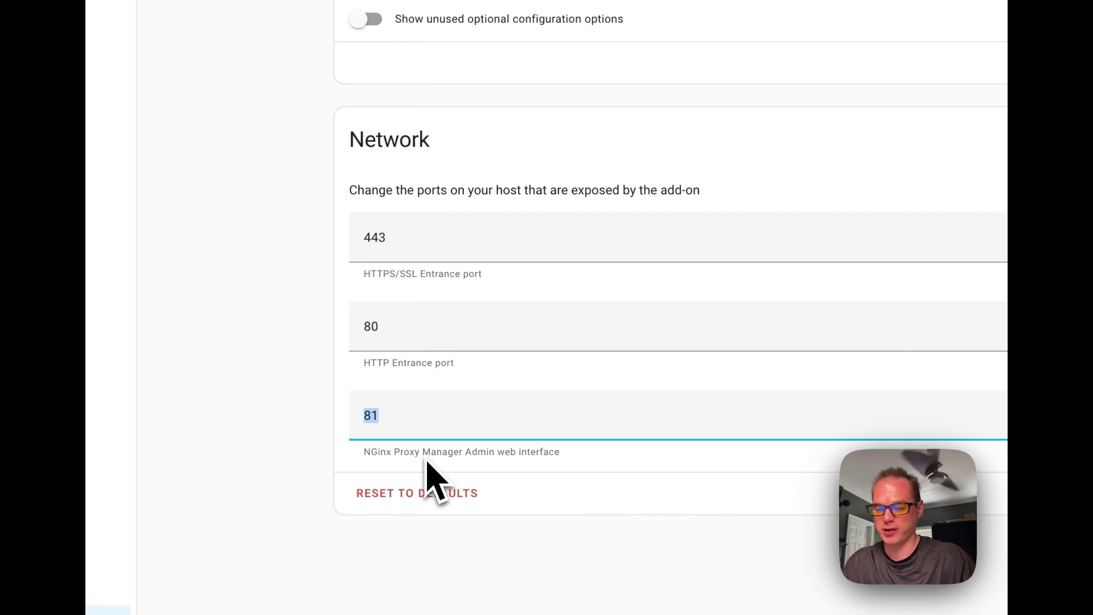
{"action": "left_click", "coordinate": [699, 97]}
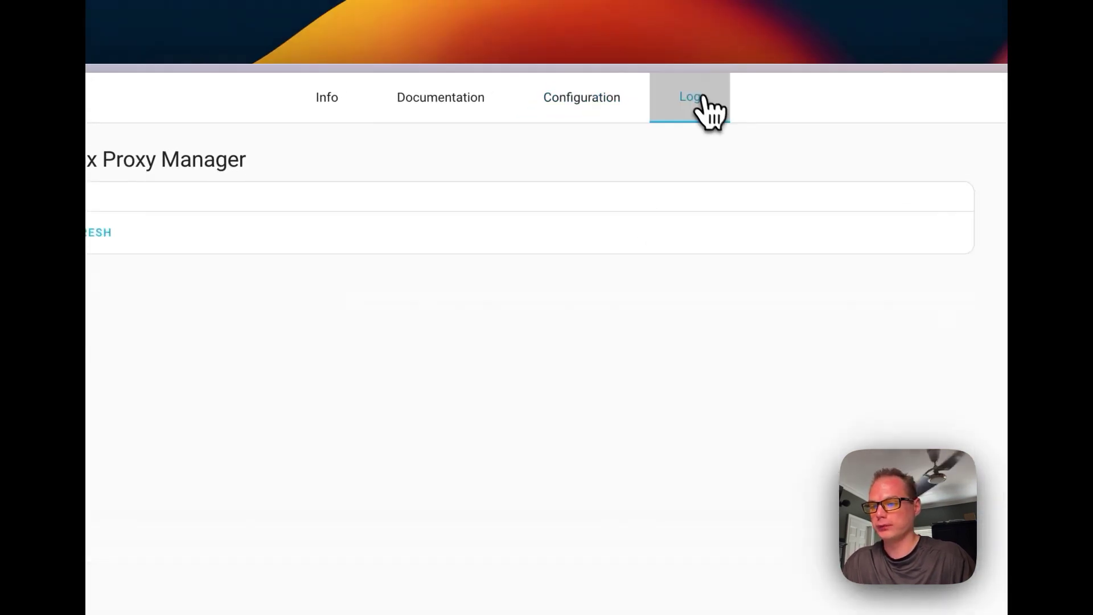
Start the Nginx Proxy Manager add-on from its info page and open its web UI
{"action": "left_click", "coordinate": [327, 97]}
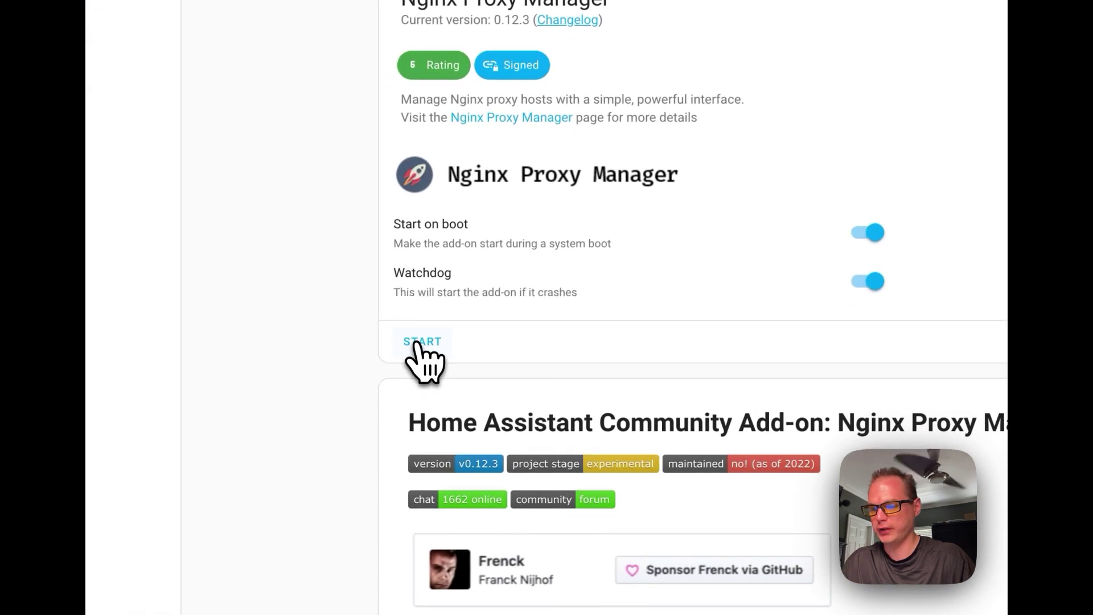
{"action": "left_click", "coordinate": [416, 343]}
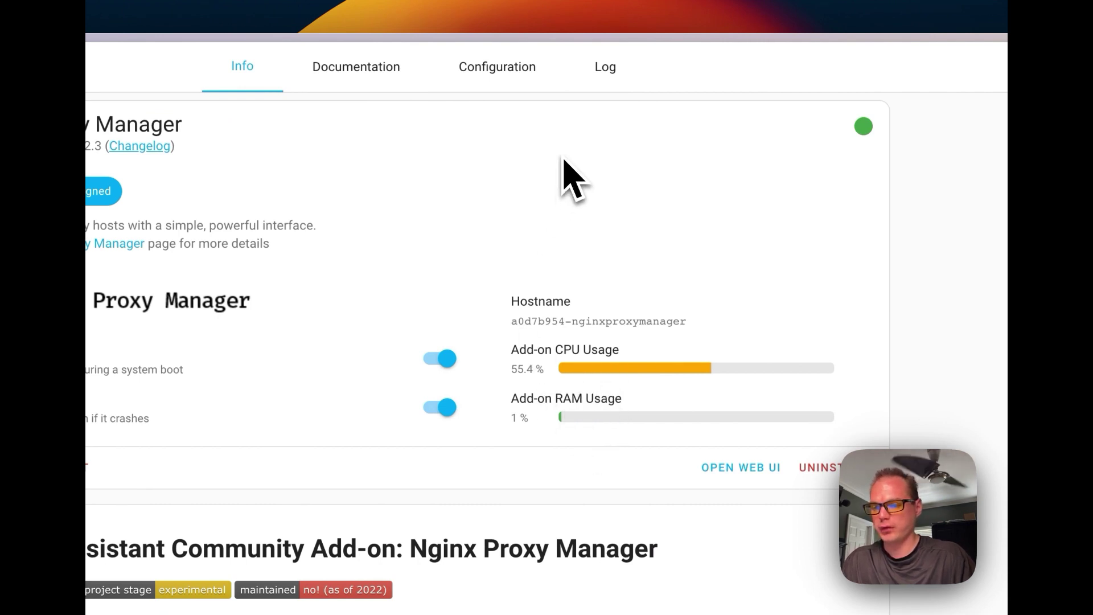
{"action": "left_click", "coordinate": [736, 470]}
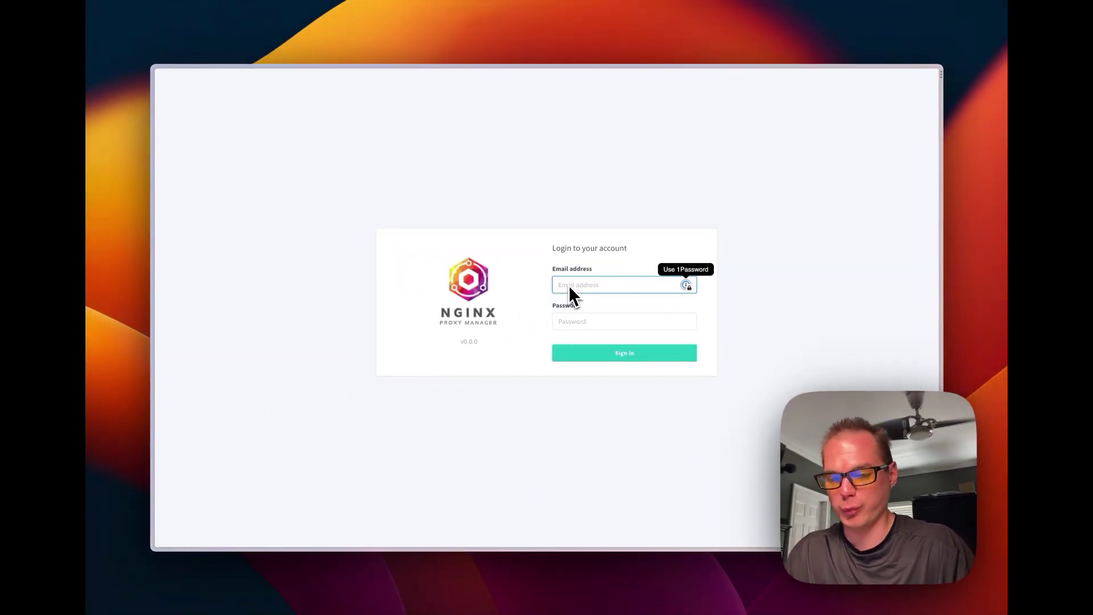
Sign in to Nginx Proxy Manager with the default administrator e-mail address and the default account password
{"action": "key", "text": "Return"}
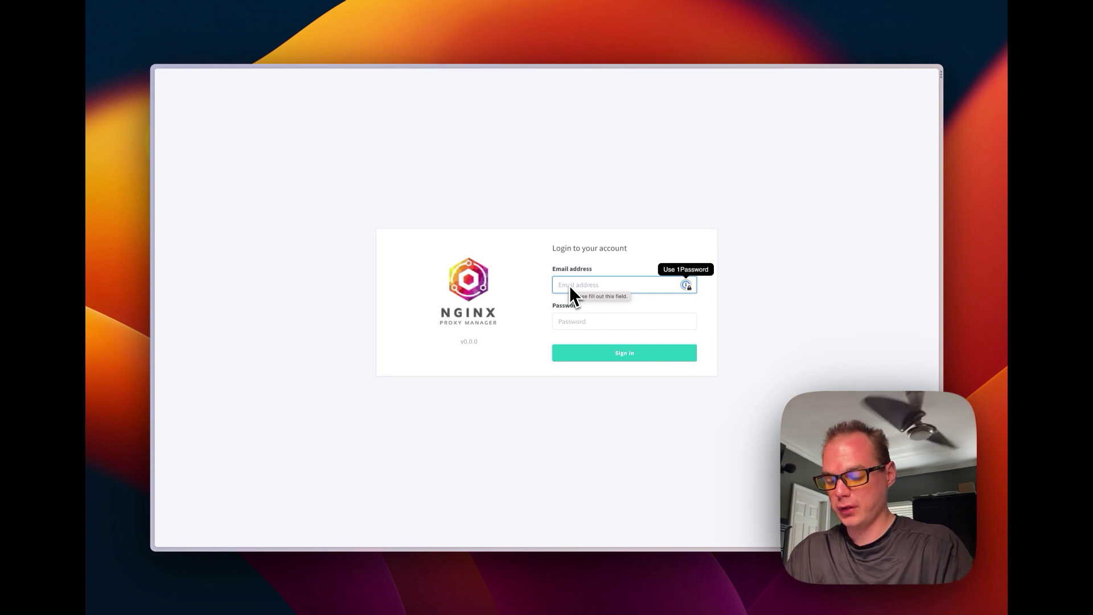
{"action": "type", "text": "admin@"}
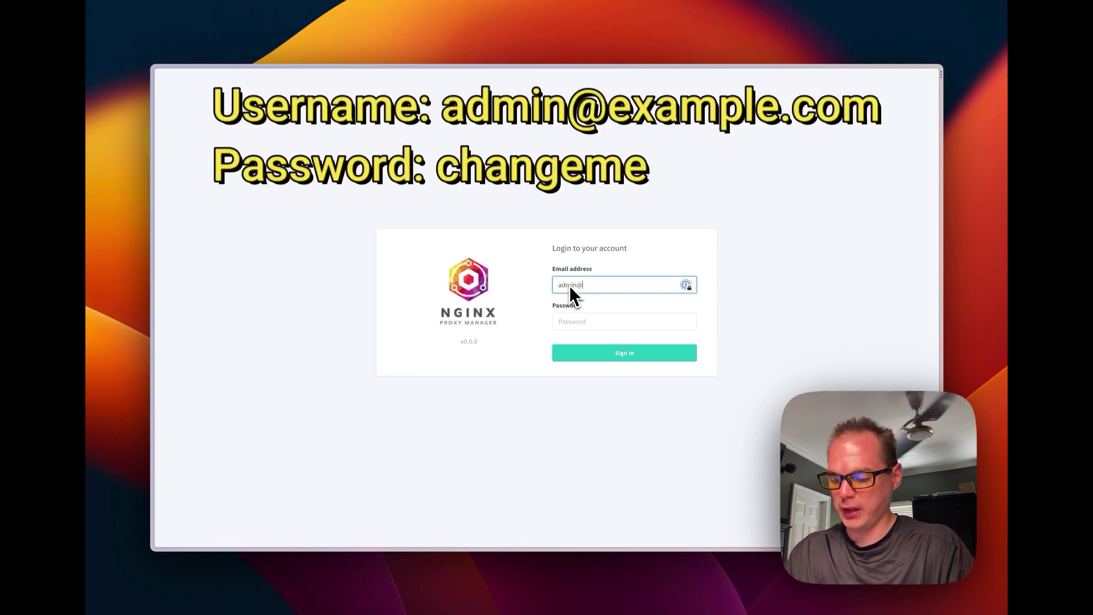
{"action": "type", "text": "example.com"}
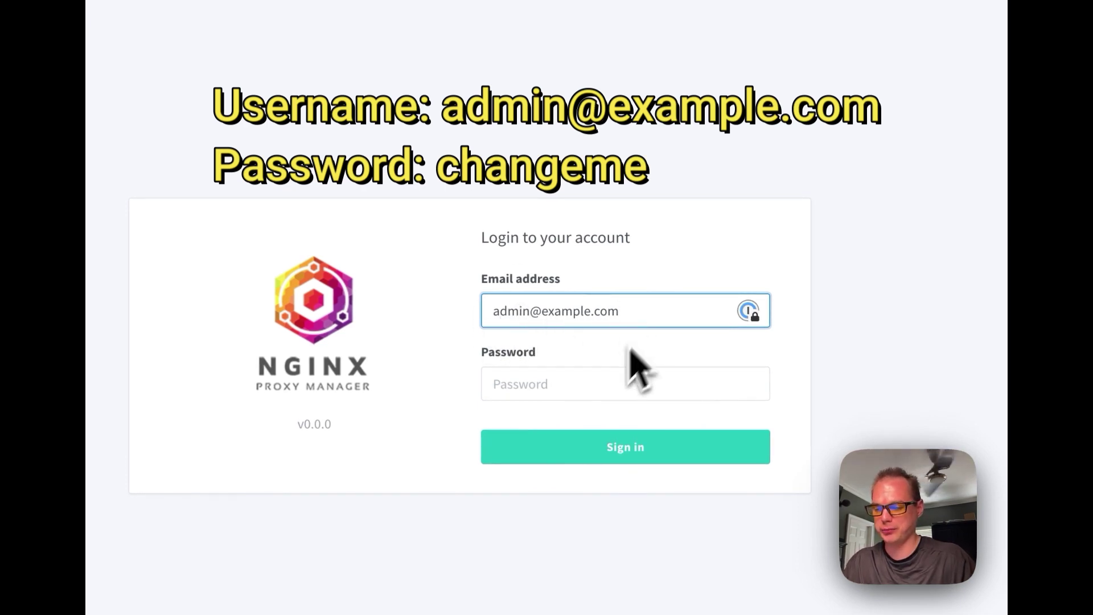
{"action": "left_click", "coordinate": [566, 383]}
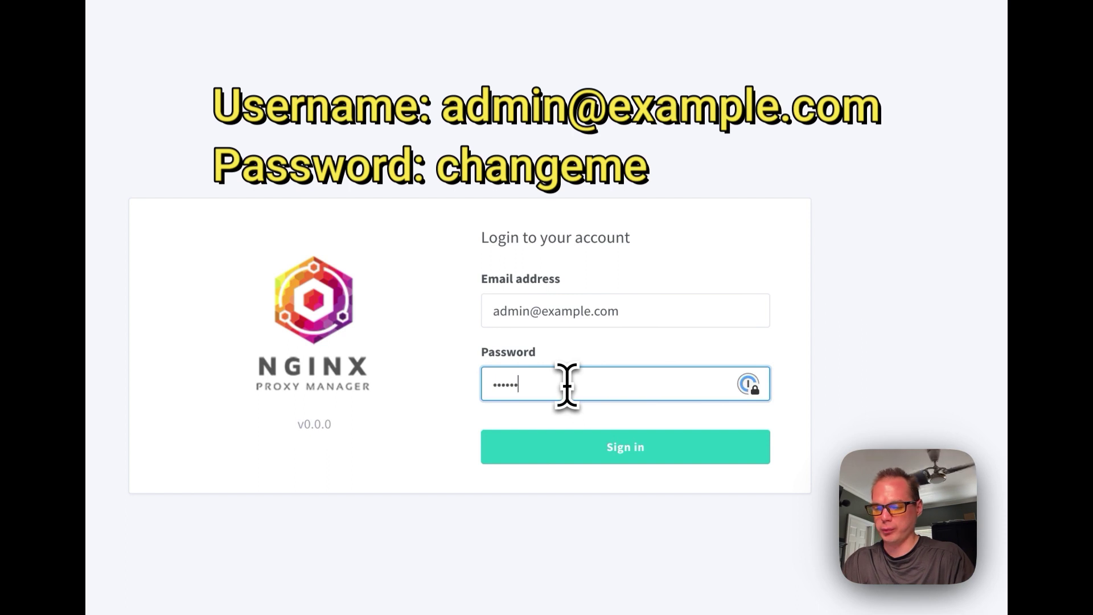
{"action": "left_click", "coordinate": [562, 449]}
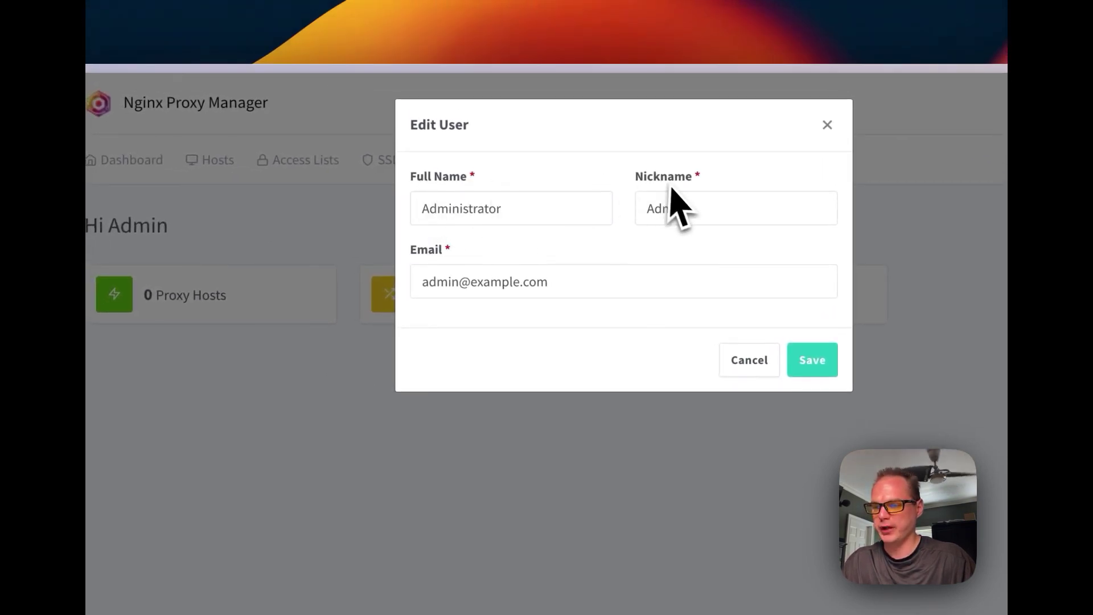
Replace the Administrator user's e-mail with the new address and save the user details
{"action": "left_click_drag", "start_coordinate": [541, 280], "coordinate": [409, 283]}
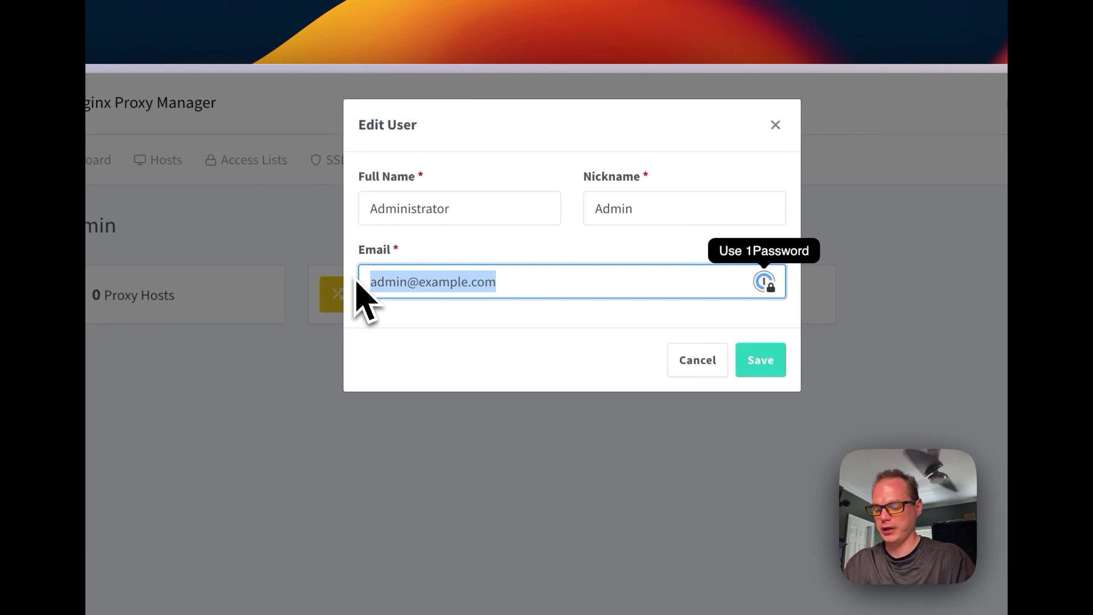
{"action": "key", "text": "BackSpace"}
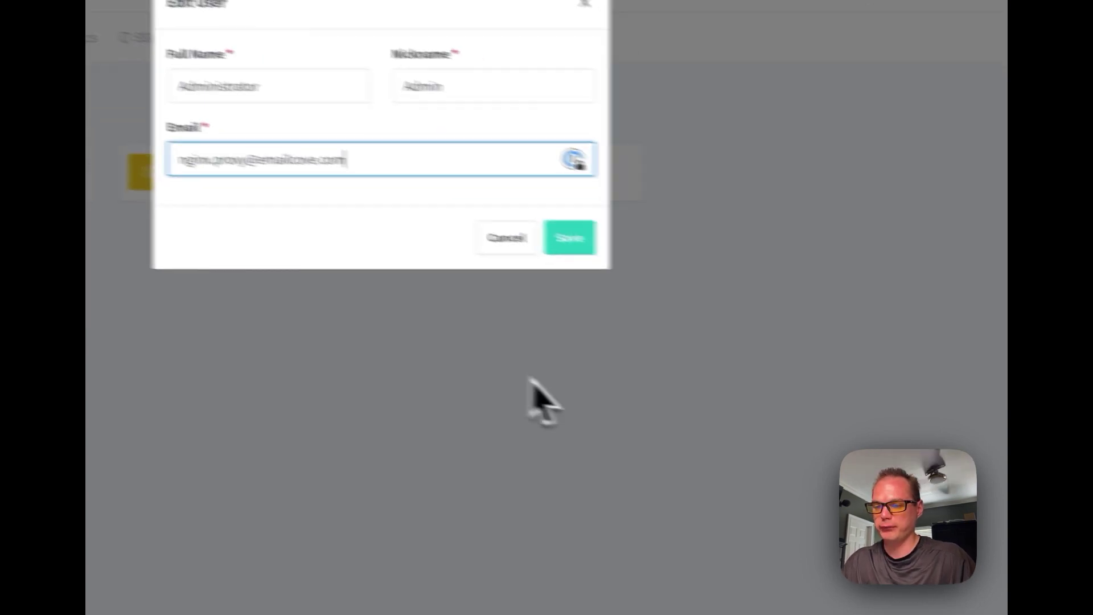
{"action": "left_click", "coordinate": [481, 223]}
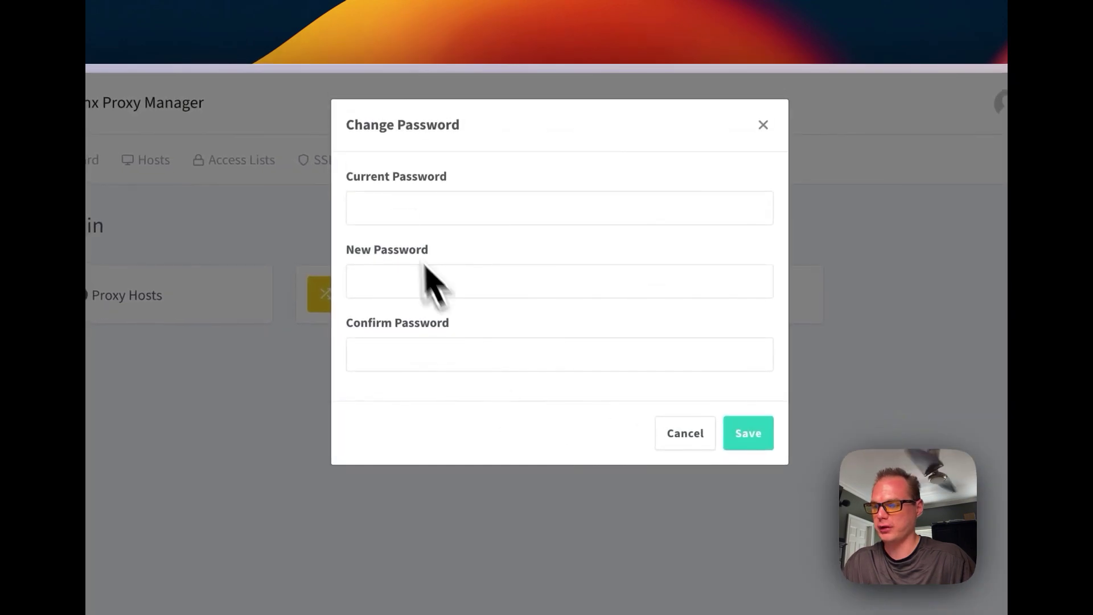
Change the Administrator's password by entering the current password, the new password and its confirmation, and save it
{"action": "left_click", "coordinate": [394, 216]}
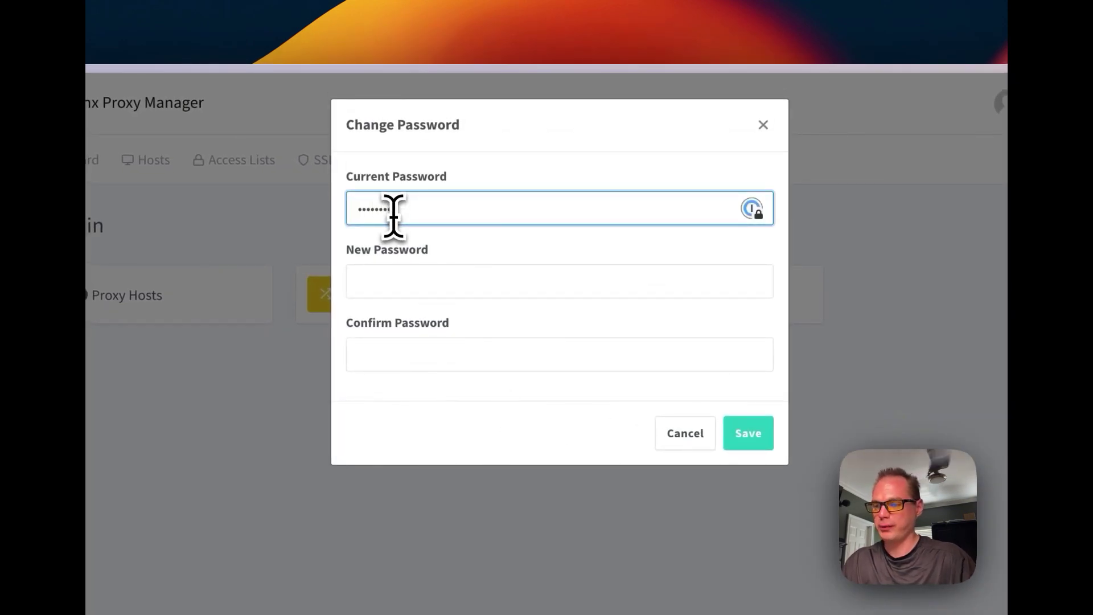
{"action": "left_click_drag", "start_coordinate": [349, 181], "coordinate": [466, 188]}
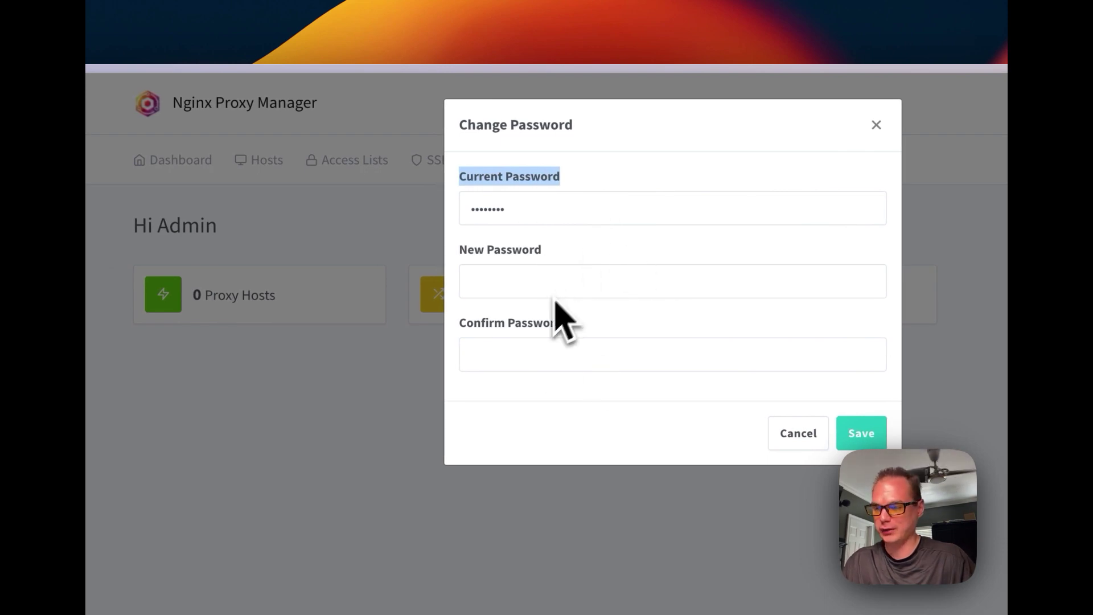
{"action": "left_click_drag", "start_coordinate": [460, 250], "coordinate": [574, 257]}
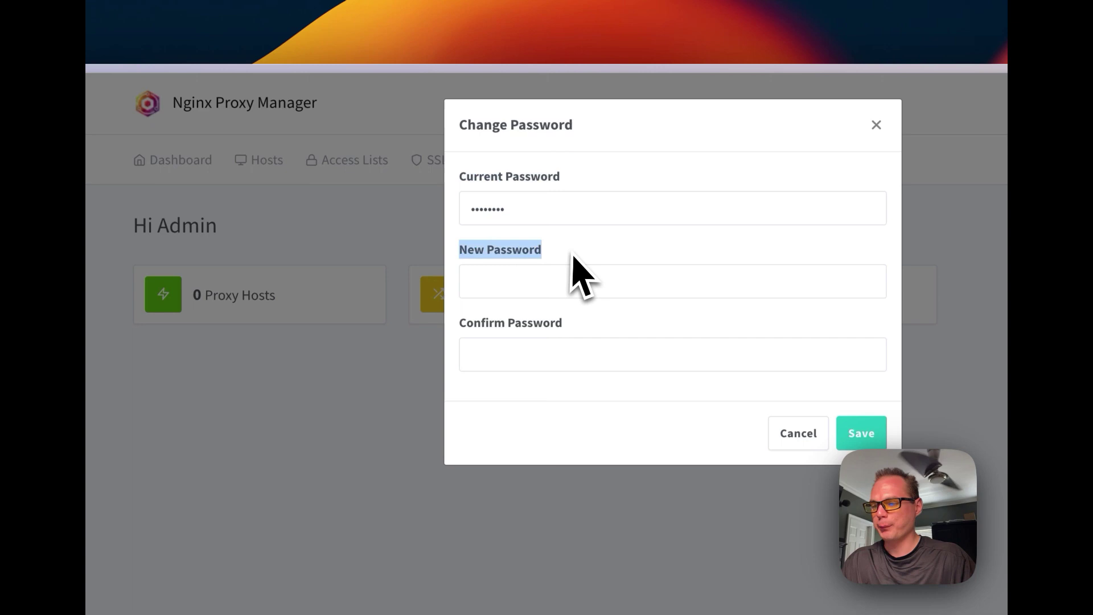
{"action": "left_click", "coordinate": [520, 281]}
{"action": "type", "text": "p"}
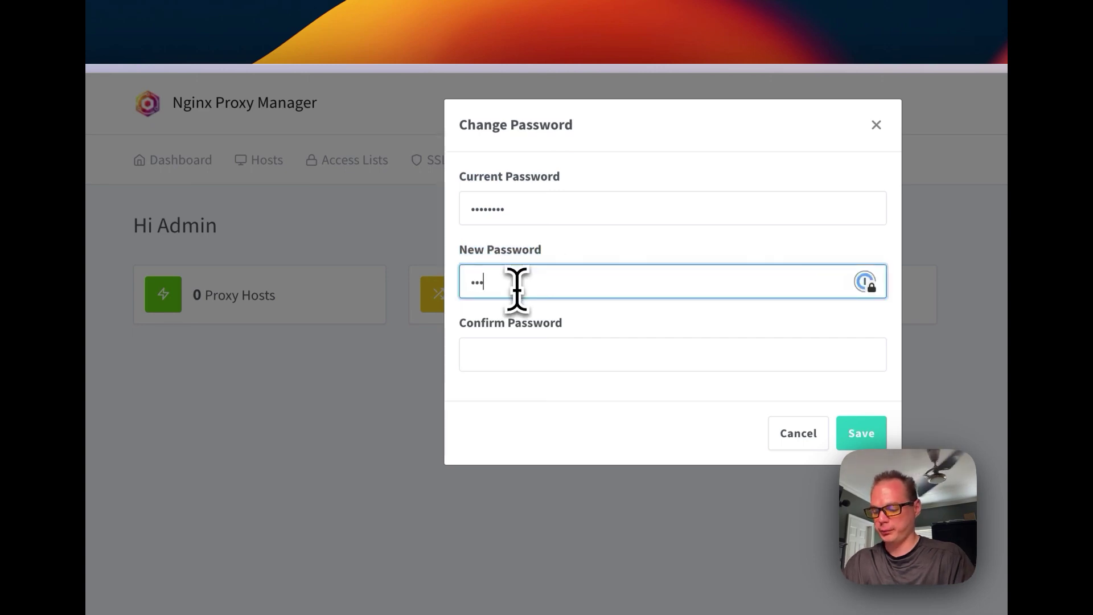
{"action": "type", "text": "••"}
{"action": "key", "text": "Tab"}
{"action": "type", "text": "••••••••"}
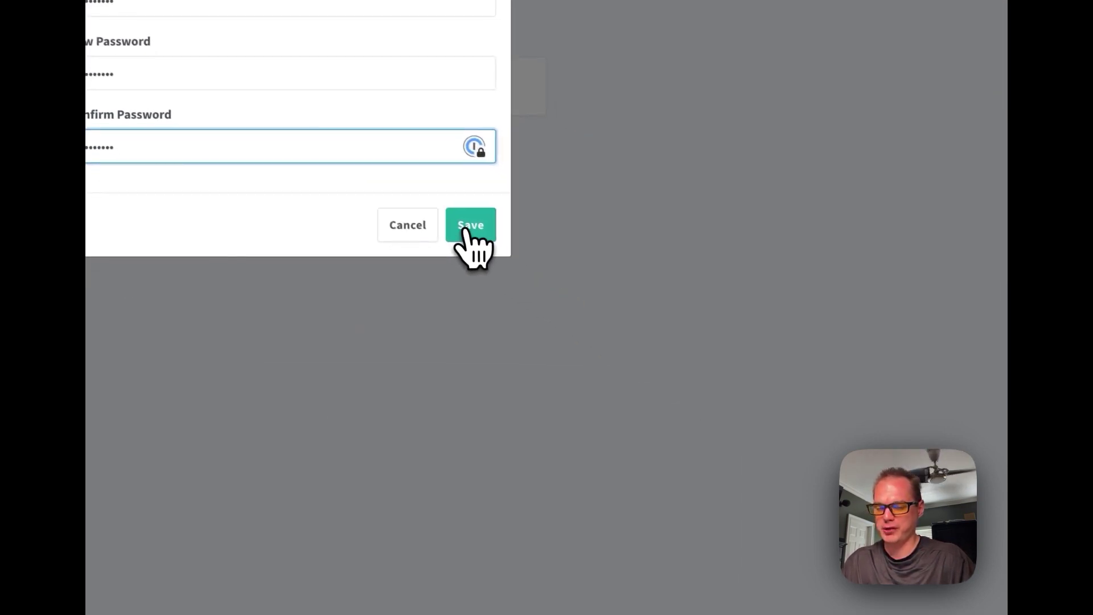
{"action": "left_click", "coordinate": [466, 227]}
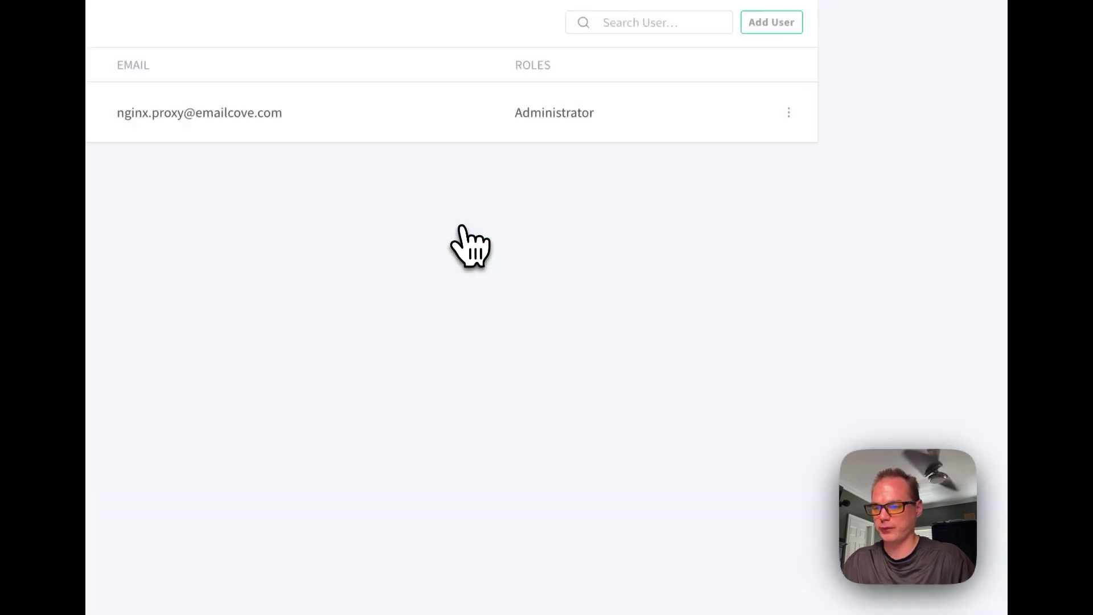
Check the Administrator's e-mail in the user list, return to the dashboard and open a new proxy host form from Proxy Hosts
{"action": "triple_click", "coordinate": [364, 179]}
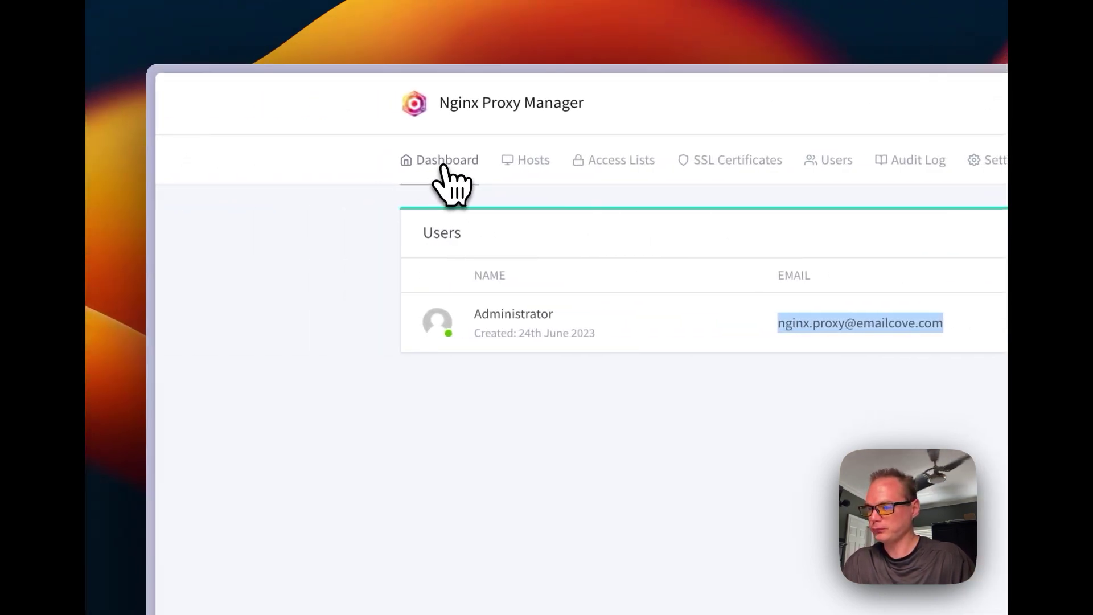
{"action": "left_click", "coordinate": [444, 167]}
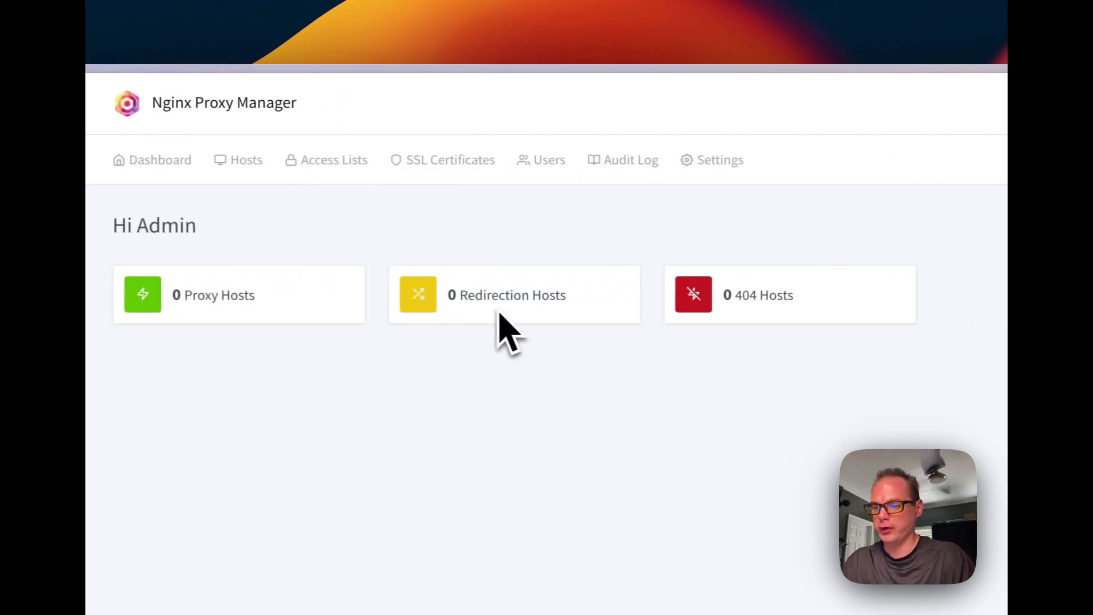
{"action": "left_click", "coordinate": [229, 160]}
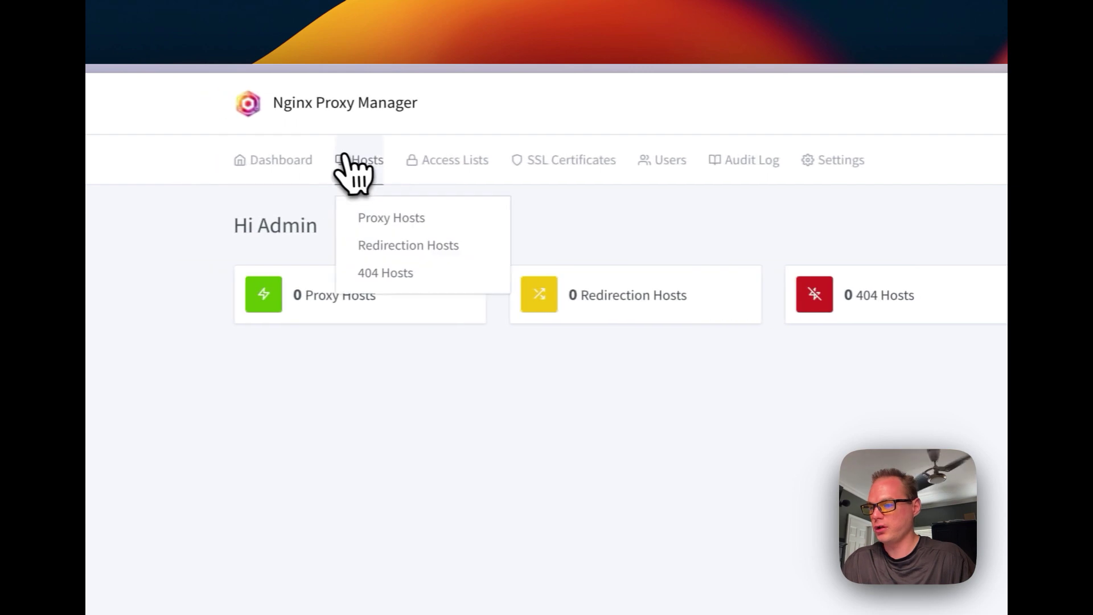
{"action": "left_click", "coordinate": [392, 219]}
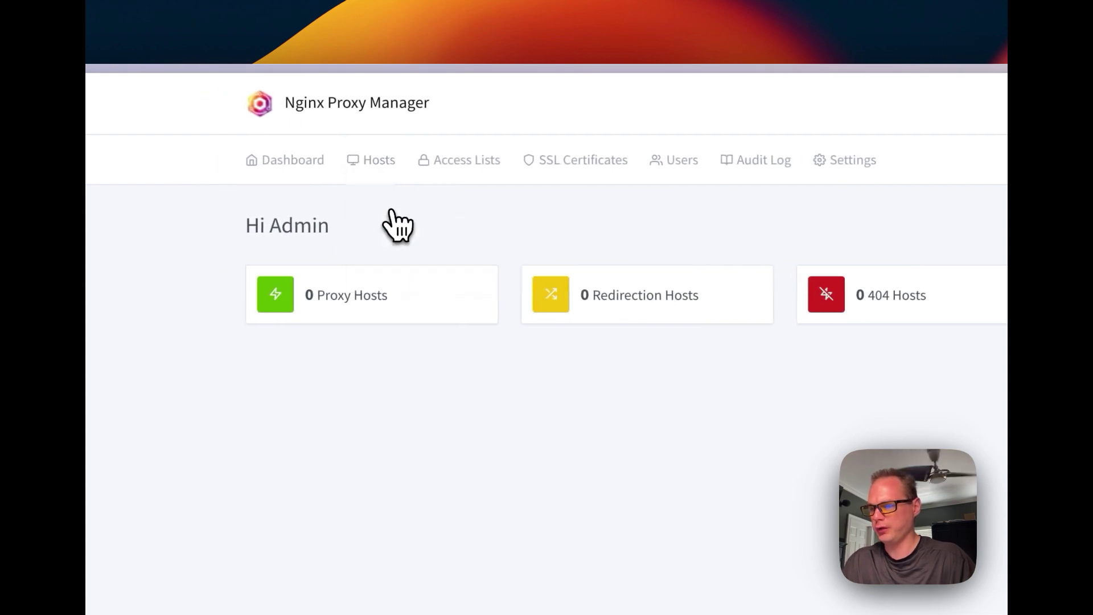
{"action": "left_click", "coordinate": [781, 422]}
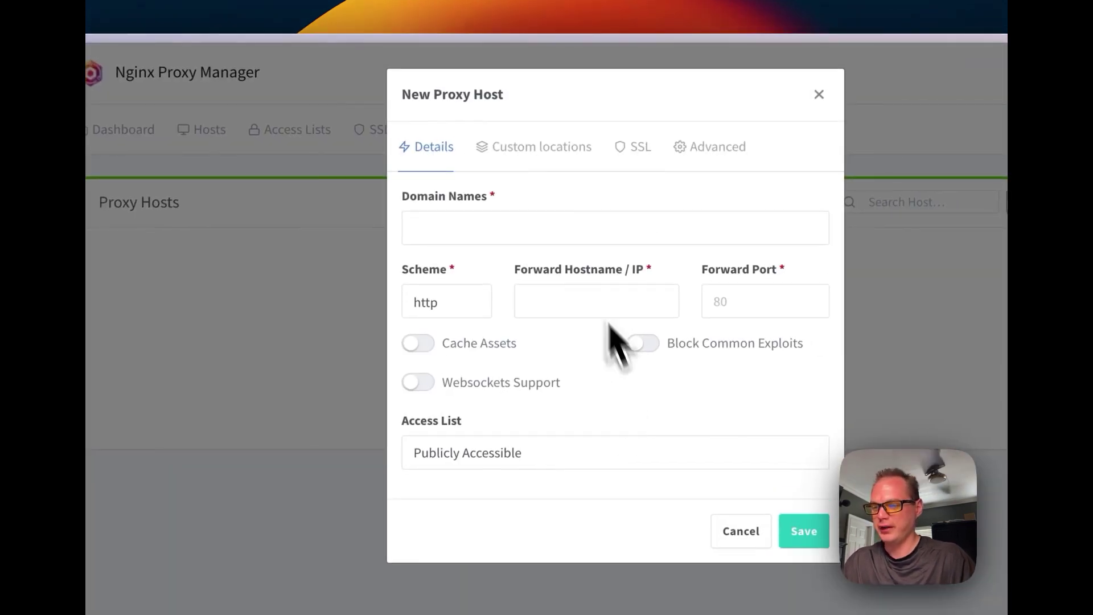
Examine the new proxy host's details, custom locations, SSL and advanced settings, including the available nginx variables
{"action": "left_click", "coordinate": [488, 237]}
{"action": "left_click", "coordinate": [570, 149]}
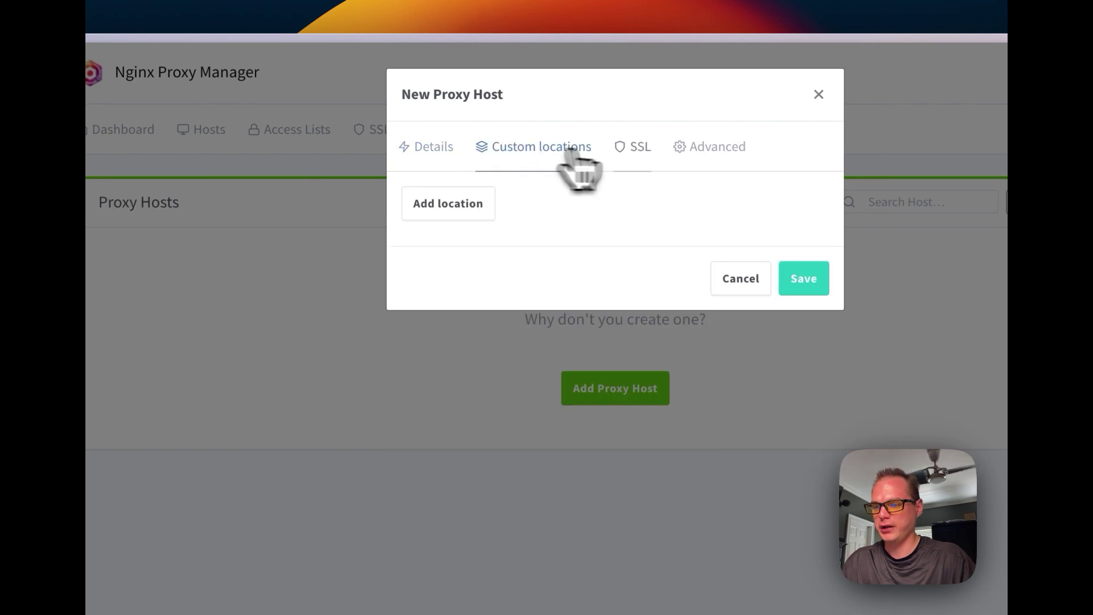
{"action": "left_click", "coordinate": [645, 152]}
{"action": "left_click", "coordinate": [715, 146]}
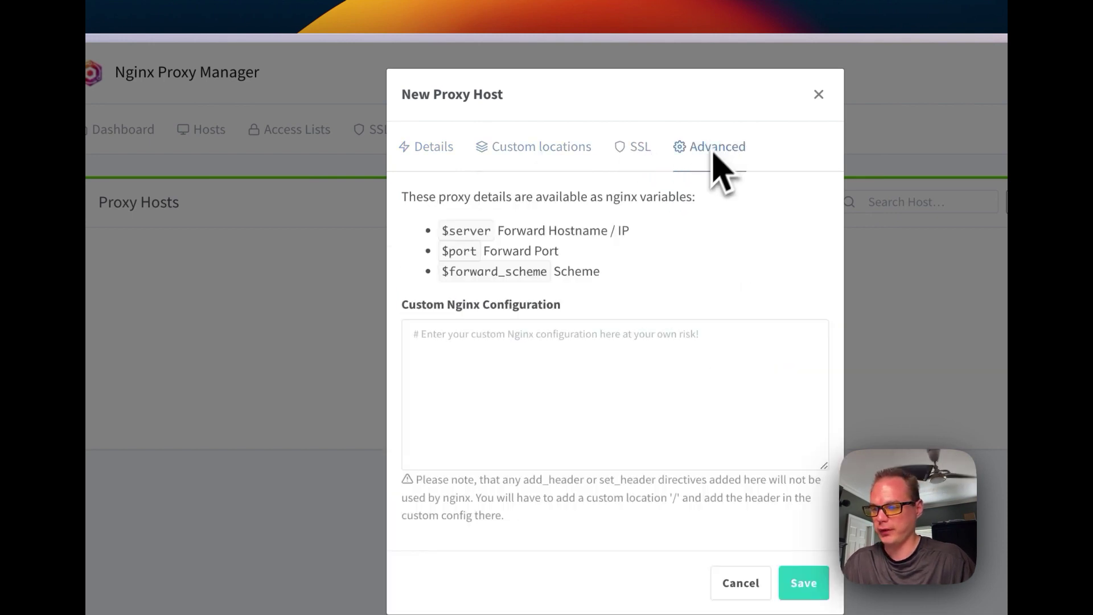
{"action": "left_click", "coordinate": [426, 149]}
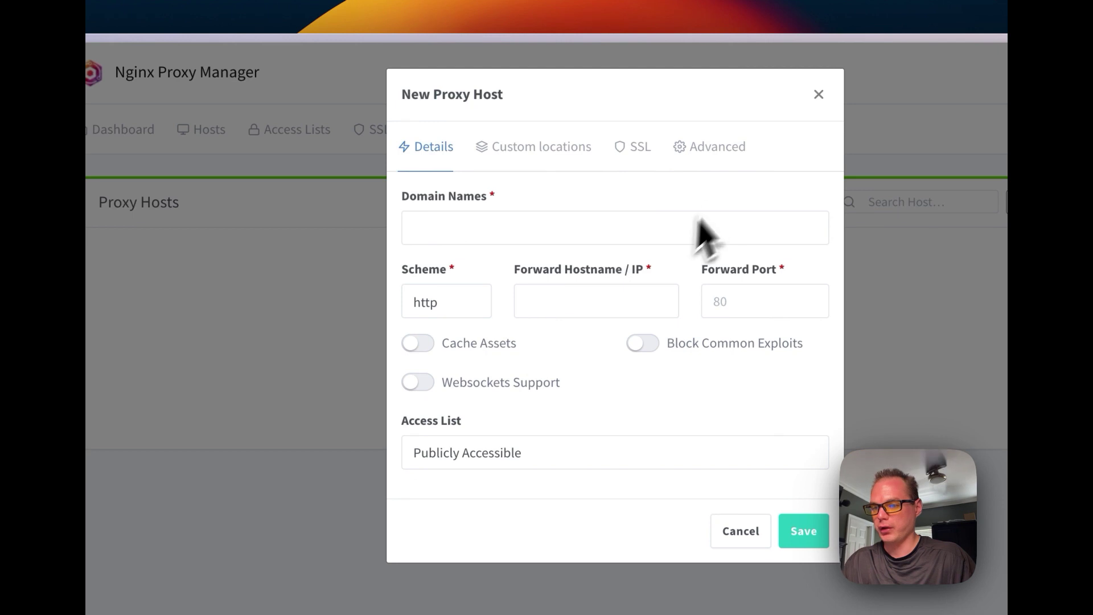
{"action": "left_click", "coordinate": [709, 165]}
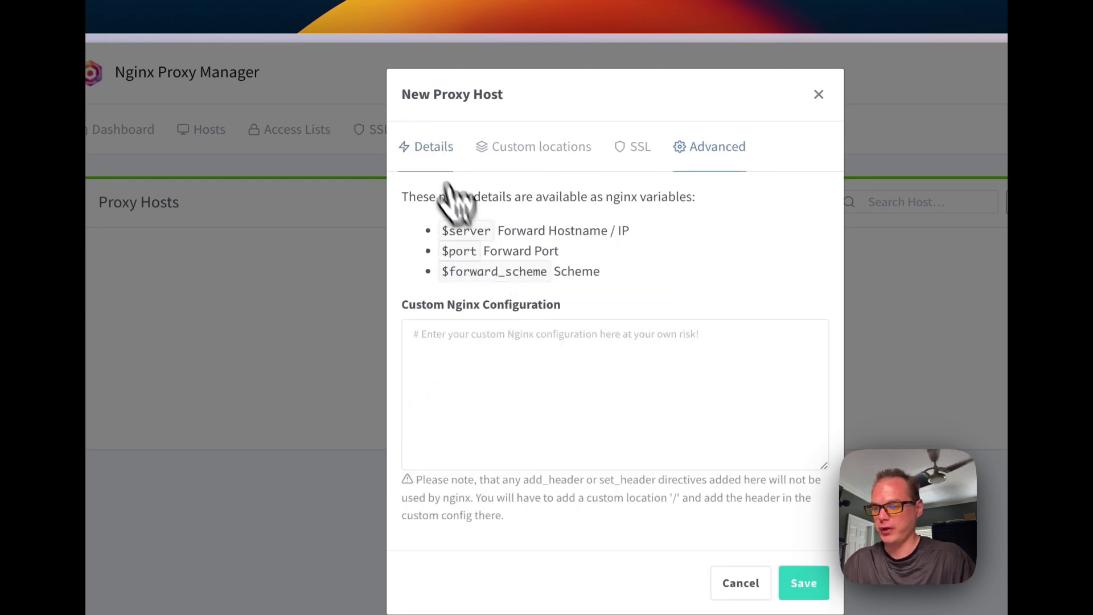
{"action": "left_click", "coordinate": [422, 148]}
{"action": "left_click", "coordinate": [675, 165]}
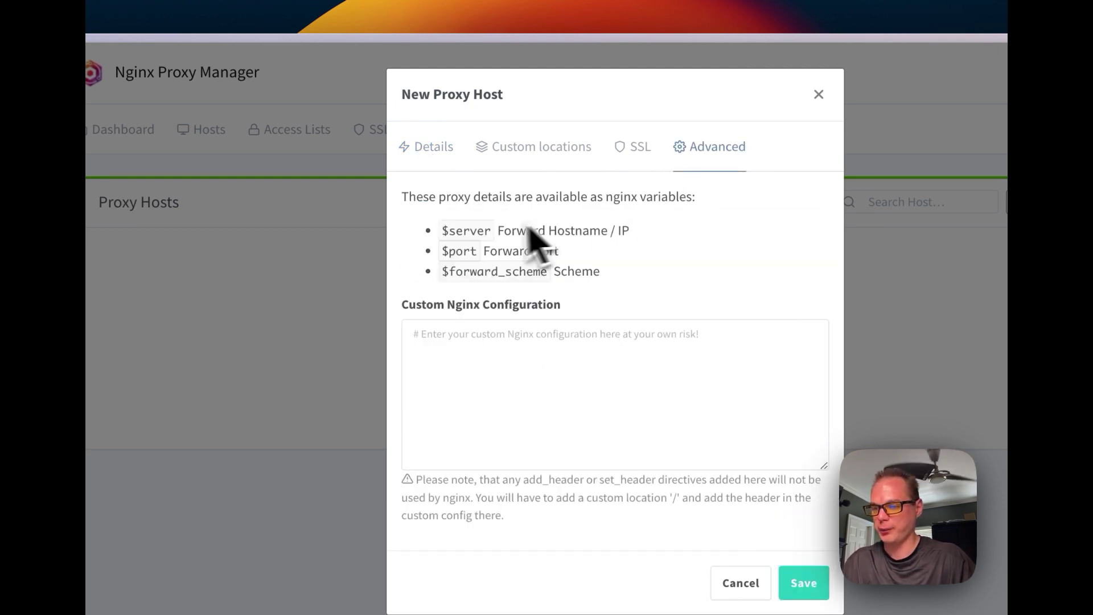
{"action": "left_click_drag", "start_coordinate": [444, 227], "coordinate": [551, 279]}
{"action": "left_click", "coordinate": [428, 154]}
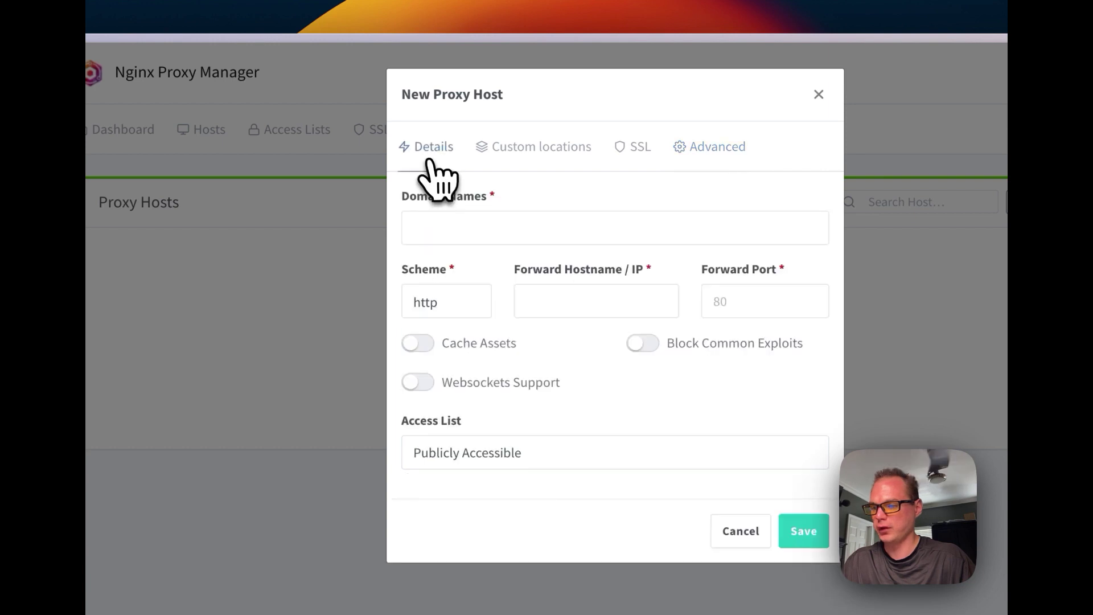
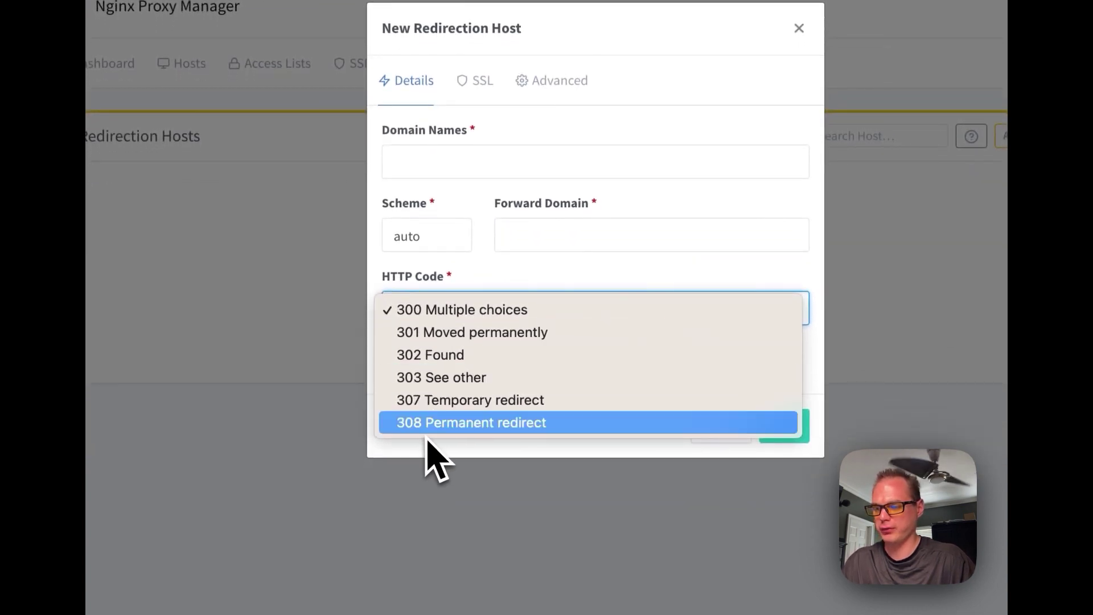
Review the HTTP Code options for a new redirection host and close the list without choosing another code
{"action": "left_click", "coordinate": [466, 457]}
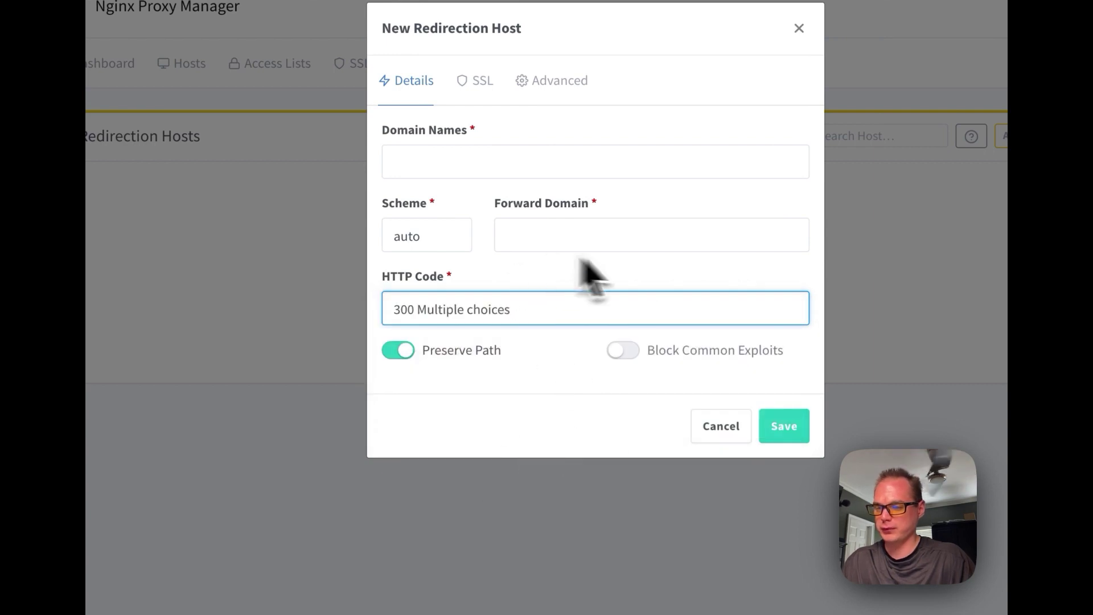
Review the new redirection host's domain fields, Scheme options and Block Common Exploits setting, and discard the form
{"action": "left_click", "coordinate": [537, 238]}
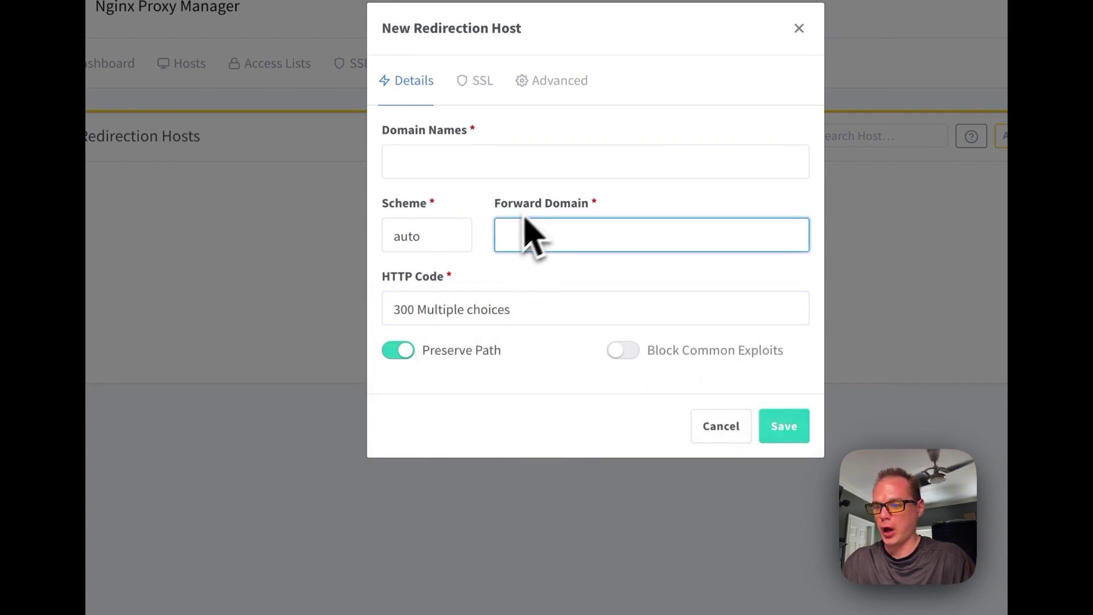
{"action": "left_click", "coordinate": [429, 164]}
{"action": "left_click", "coordinate": [544, 233]}
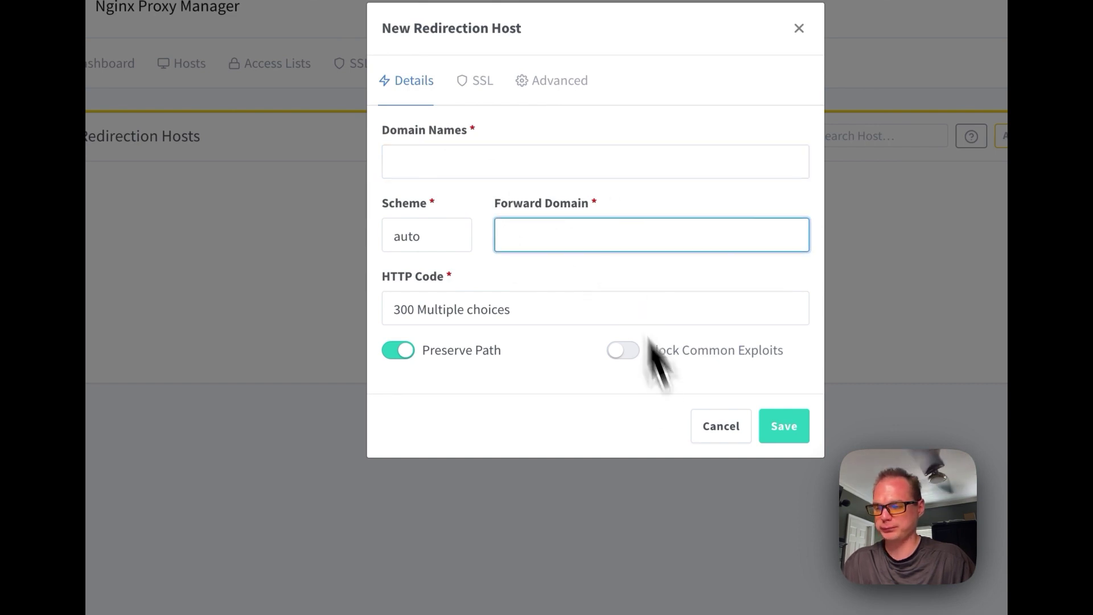
{"action": "left_click", "coordinate": [447, 242]}
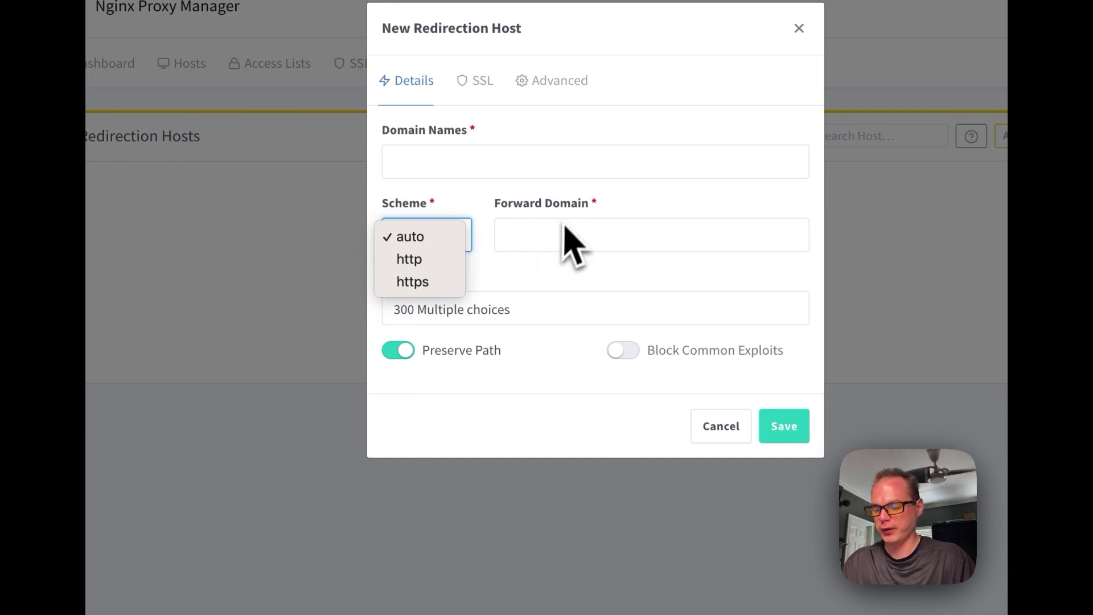
{"action": "left_click", "coordinate": [548, 234]}
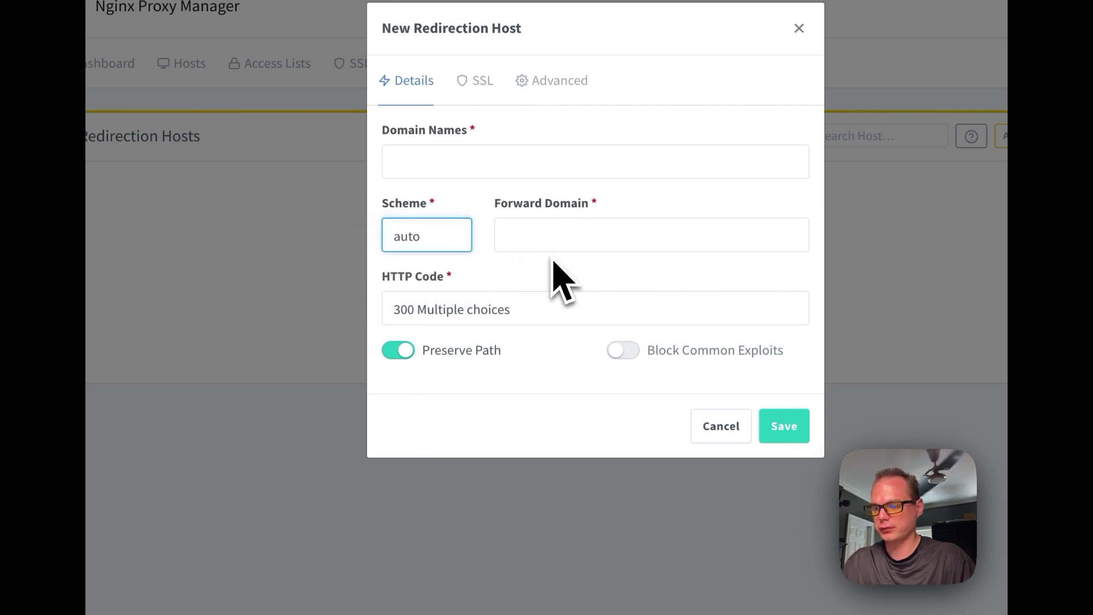
{"action": "left_click", "coordinate": [624, 356]}
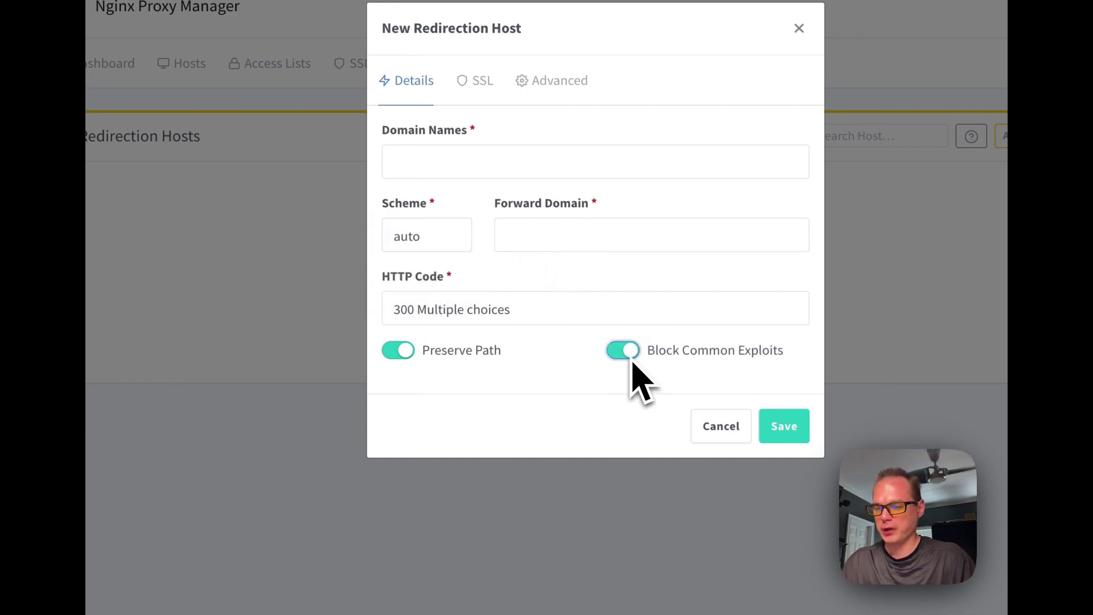
{"action": "left_click", "coordinate": [716, 428]}
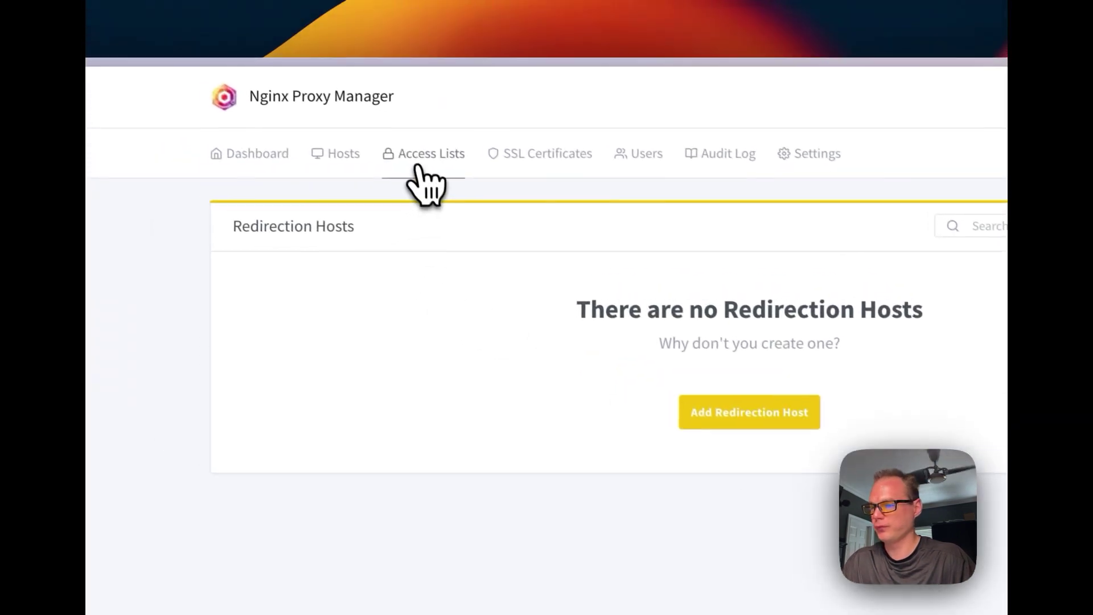
Open a new 404 host form, examine its domain name, SSL certificate and custom Nginx configuration settings, and cancel it
{"action": "left_click", "coordinate": [183, 64]}
{"action": "left_click", "coordinate": [361, 271]}
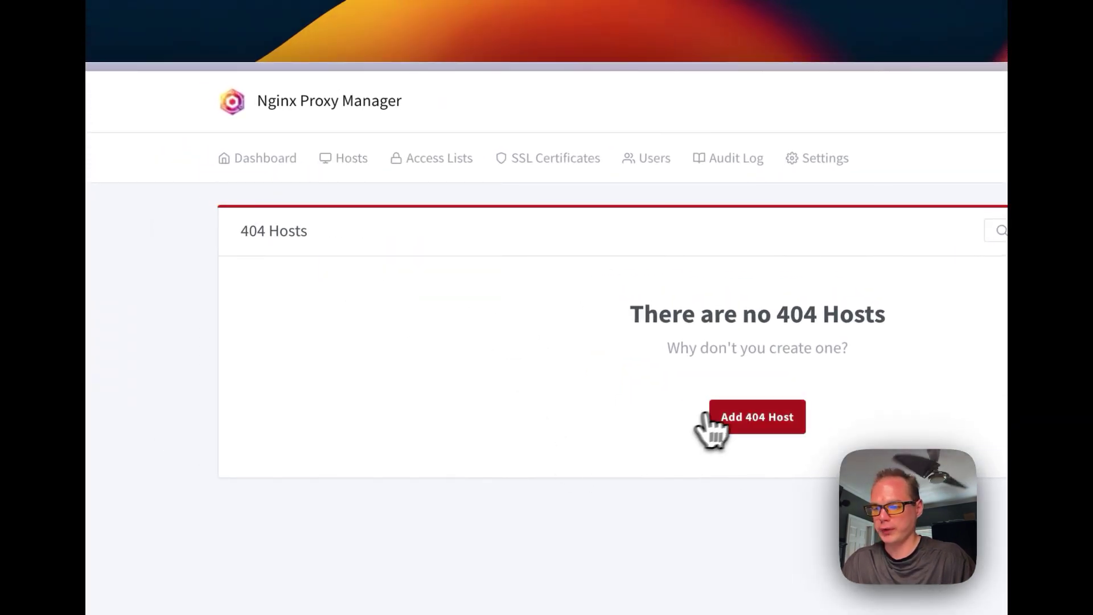
{"action": "left_click", "coordinate": [752, 420]}
{"action": "left_click", "coordinate": [438, 239]}
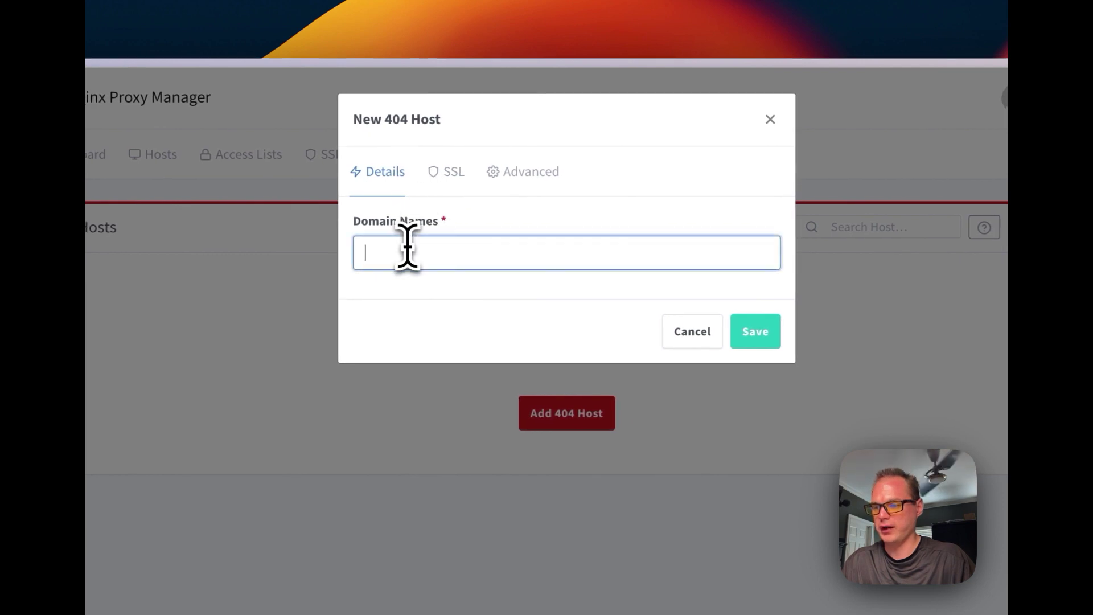
{"action": "left_click", "coordinate": [439, 176]}
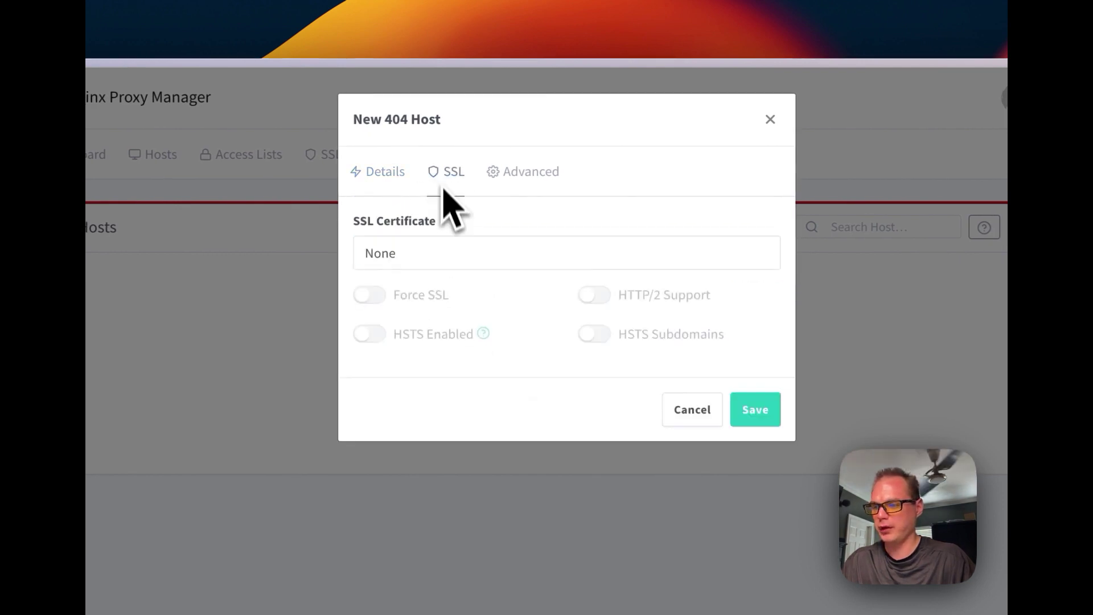
{"action": "left_click", "coordinate": [393, 256]}
{"action": "left_click", "coordinate": [396, 387]}
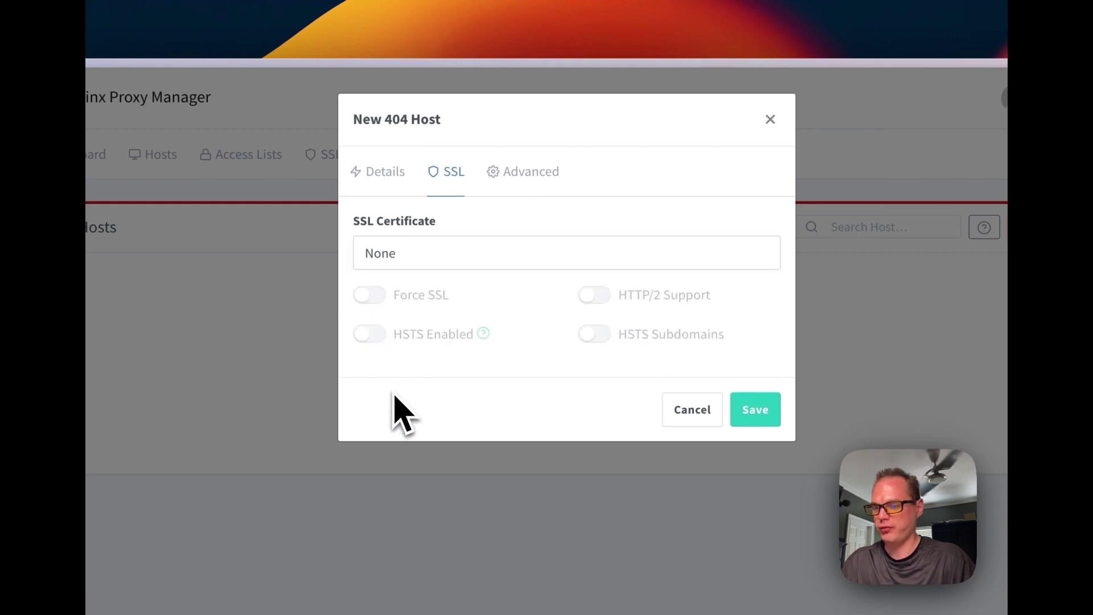
{"action": "left_click", "coordinate": [516, 182]}
{"action": "left_click", "coordinate": [407, 276]}
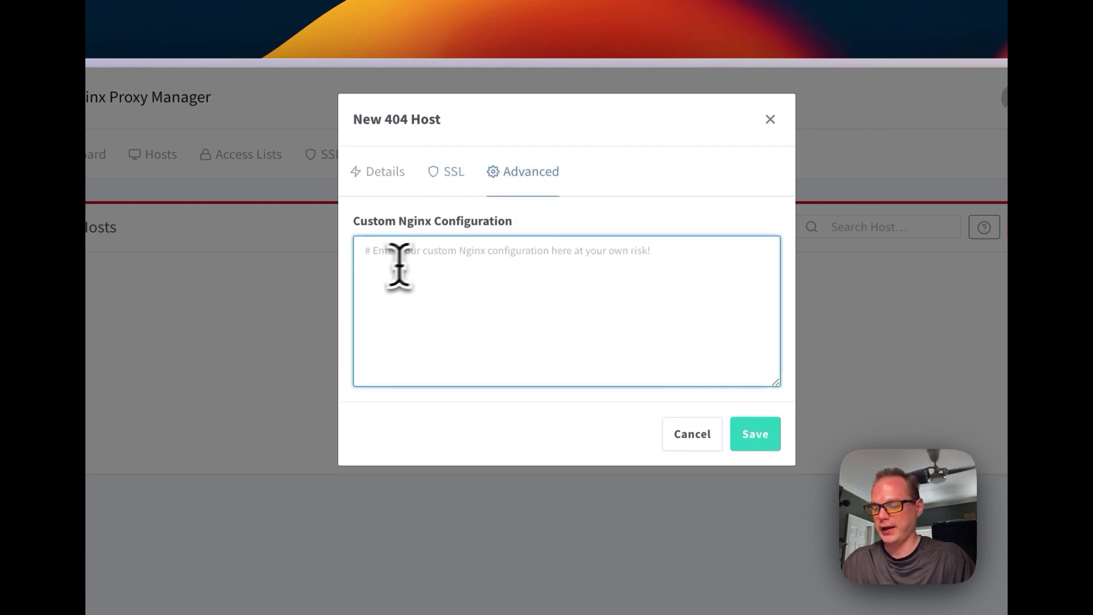
{"action": "left_click", "coordinate": [696, 438]}
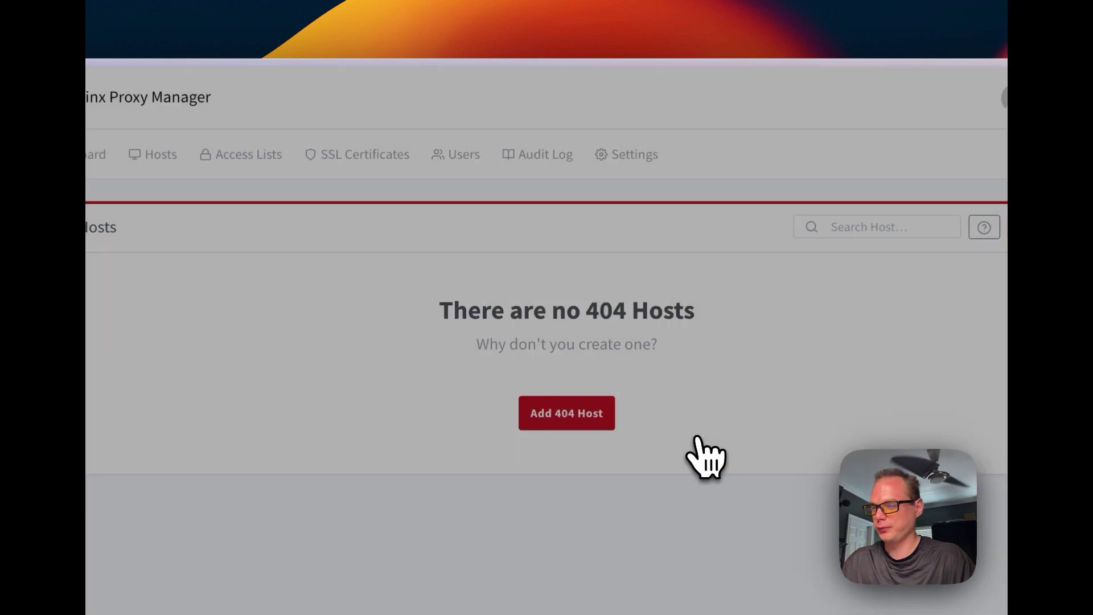
Open a new access list form from Access Lists and examine its name, username and password fields
{"action": "left_click", "coordinate": [360, 171]}
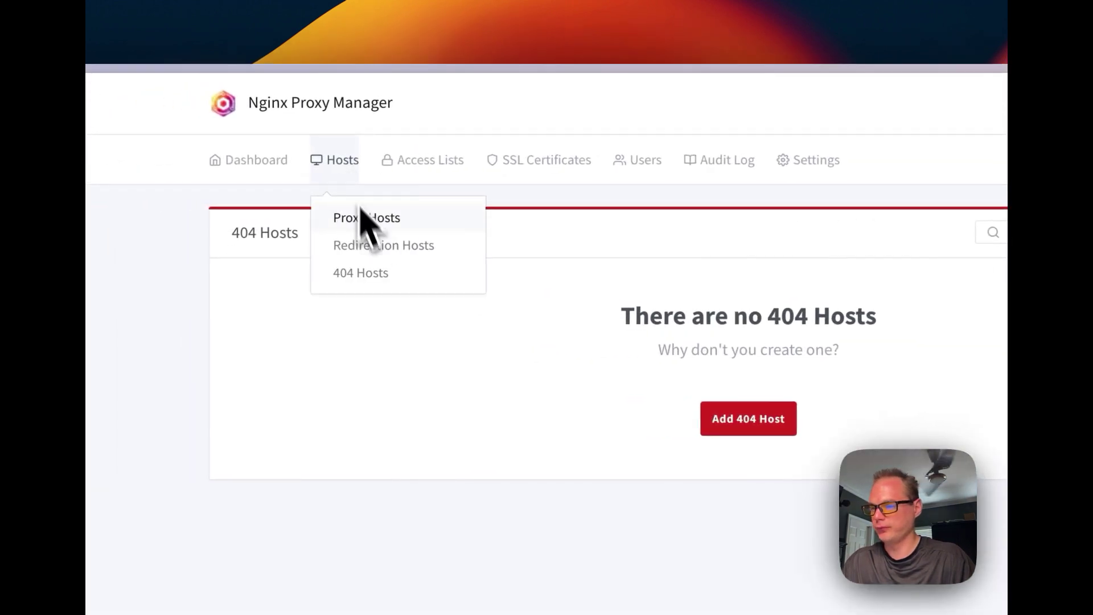
{"action": "left_click", "coordinate": [420, 165]}
{"action": "left_click", "coordinate": [699, 420]}
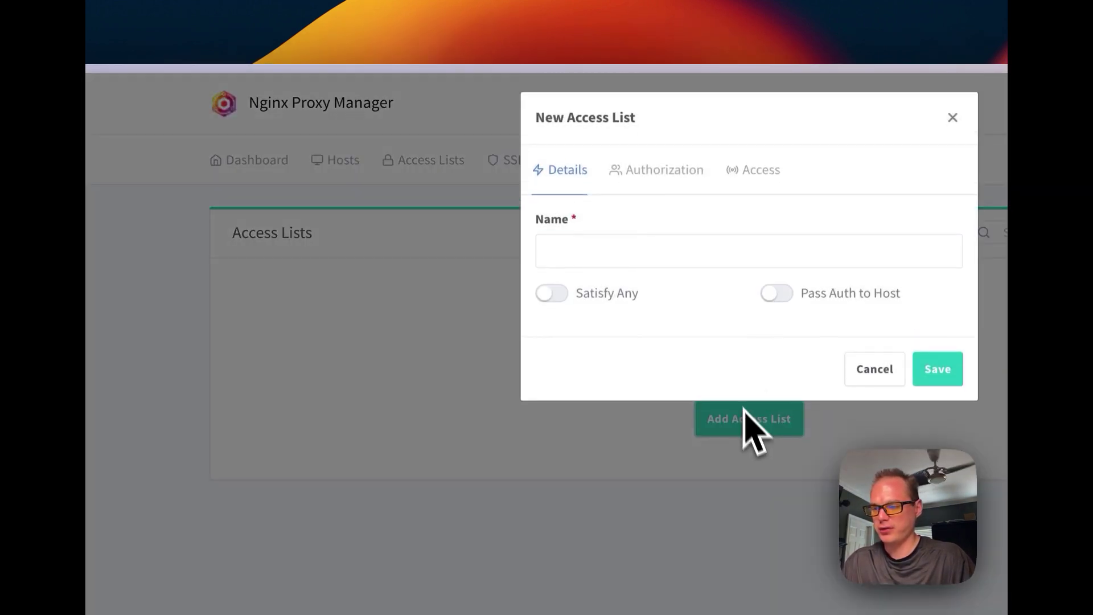
{"action": "left_click", "coordinate": [610, 253]}
{"action": "left_click", "coordinate": [638, 199]}
{"action": "left_click", "coordinate": [598, 298]}
{"action": "left_click", "coordinate": [762, 300]}
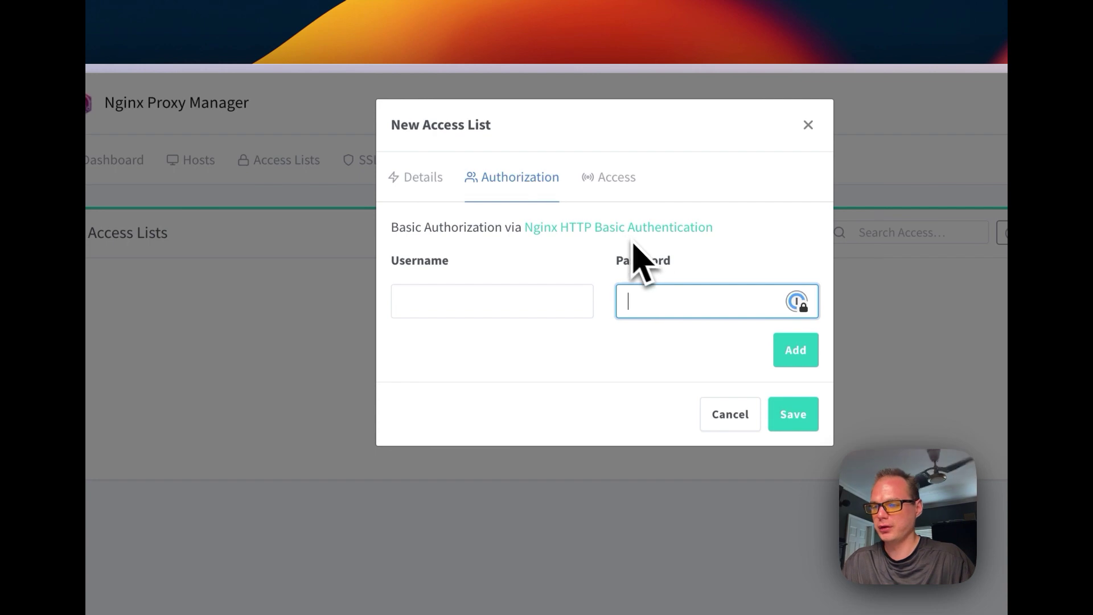
Examine the allow and deny options in the access list's IP address rules and cancel the new list
{"action": "left_click", "coordinate": [609, 188]}
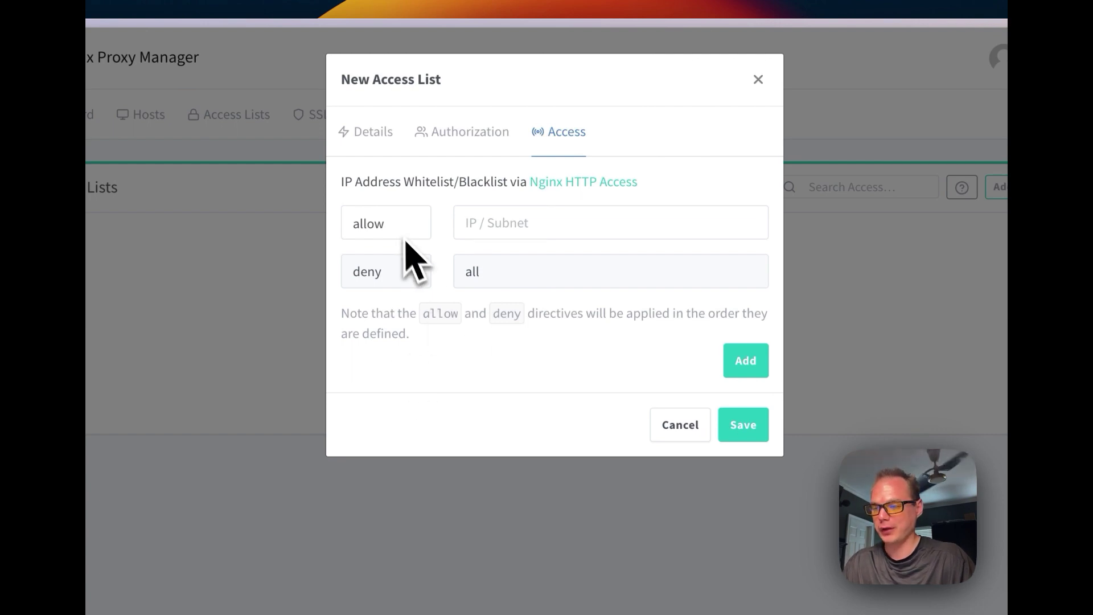
{"action": "left_click", "coordinate": [414, 224]}
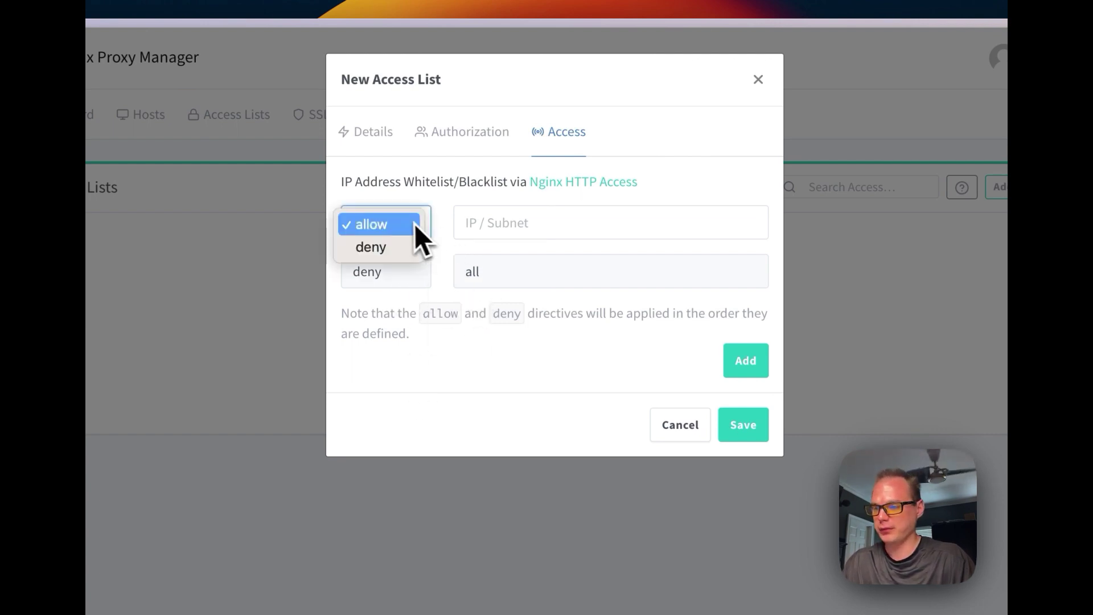
{"action": "left_click", "coordinate": [401, 248]}
{"action": "left_click", "coordinate": [401, 231]}
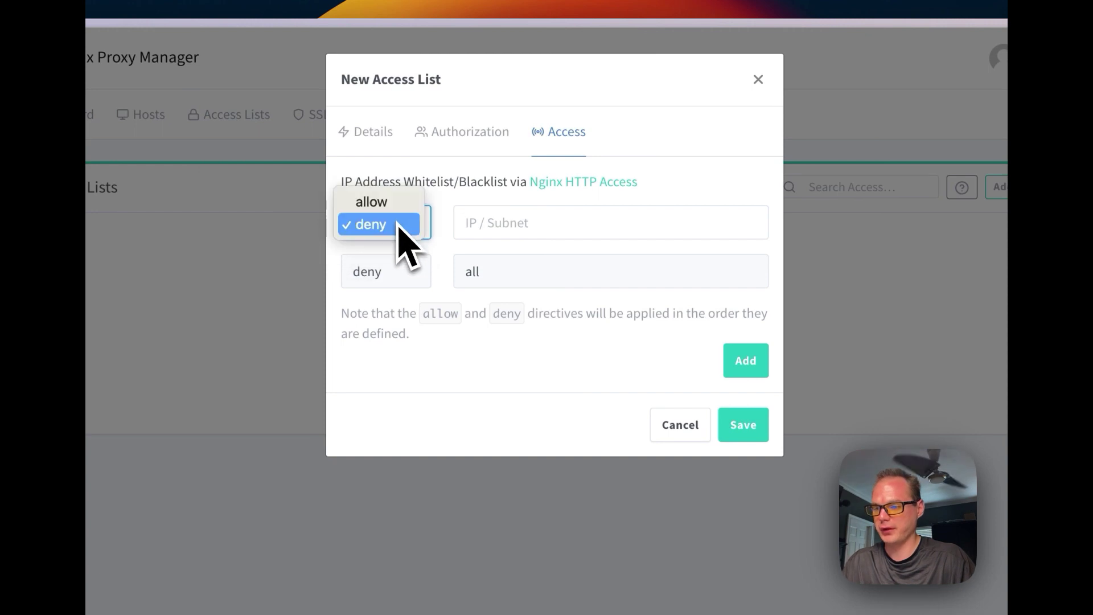
{"action": "left_click", "coordinate": [399, 206]}
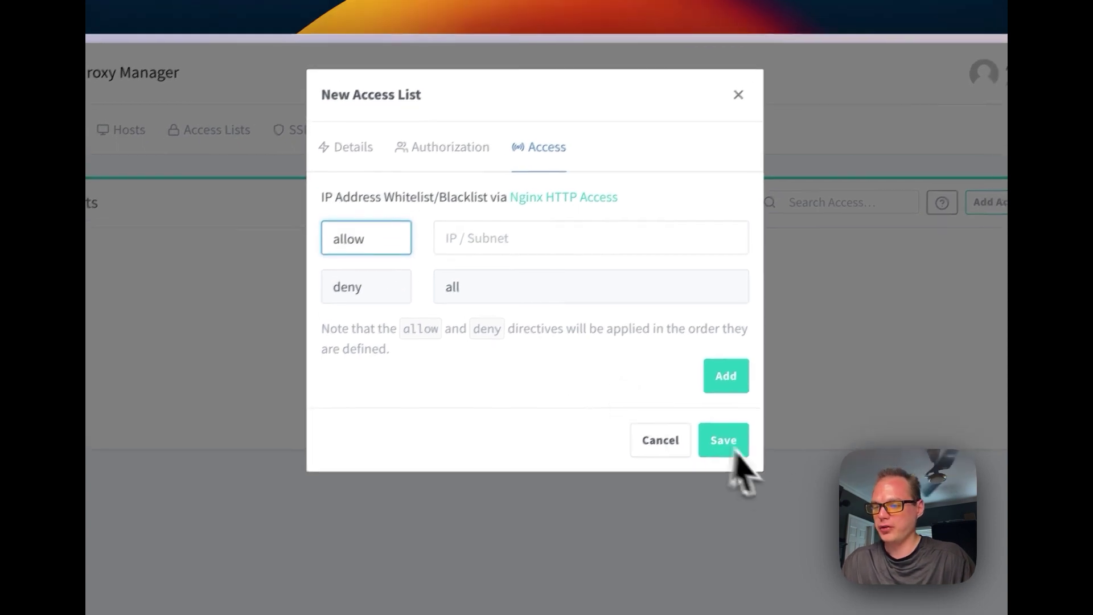
{"action": "left_click", "coordinate": [681, 425]}
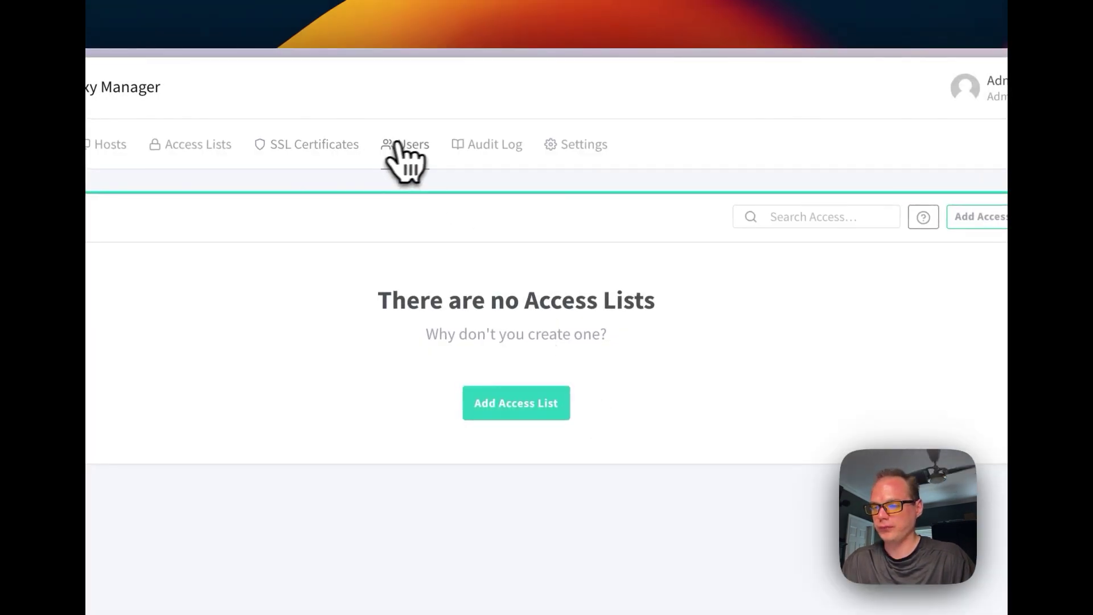
Open a new Let's Encrypt certificate form, enable Use a DNS Challenge and examine the DNS Provider choices and Propagation Seconds
{"action": "left_click", "coordinate": [341, 145]}
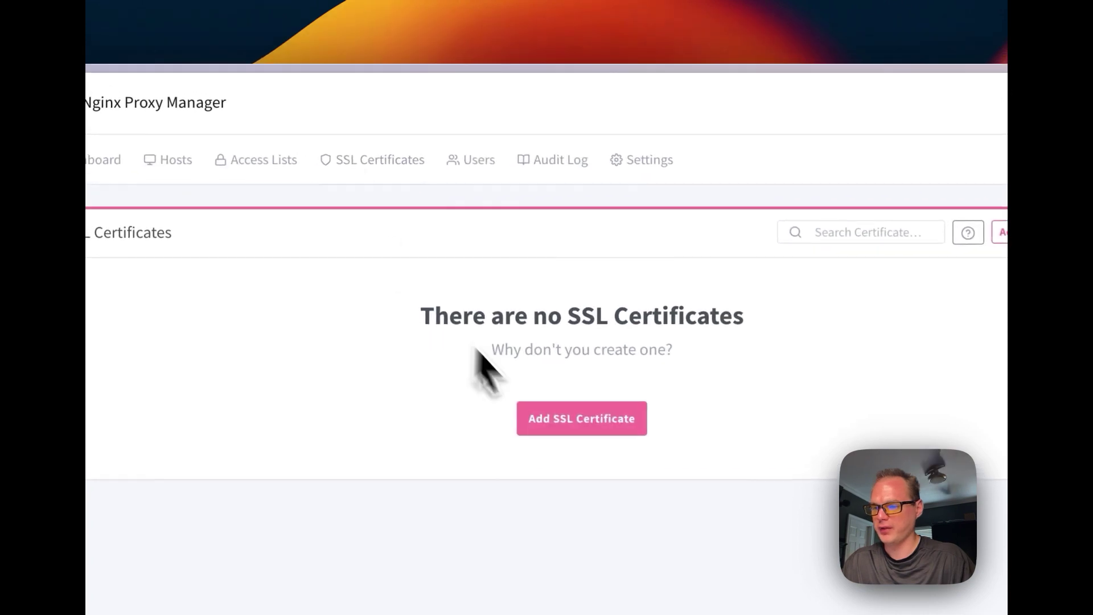
{"action": "left_click", "coordinate": [549, 422]}
{"action": "left_click", "coordinate": [438, 202]}
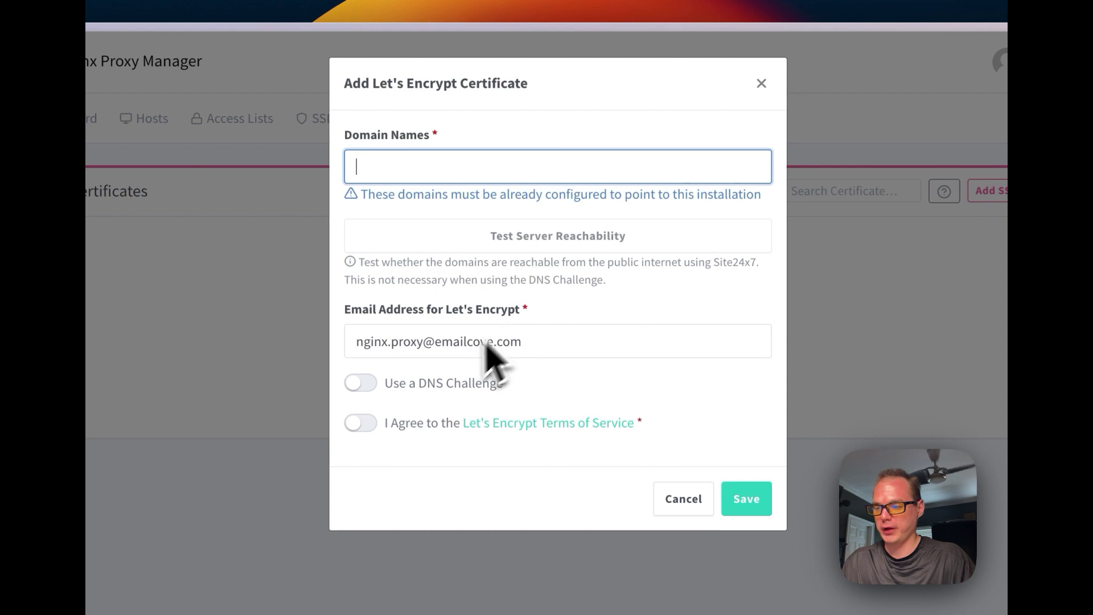
{"action": "left_click", "coordinate": [392, 382]}
{"action": "left_click", "coordinate": [426, 524]}
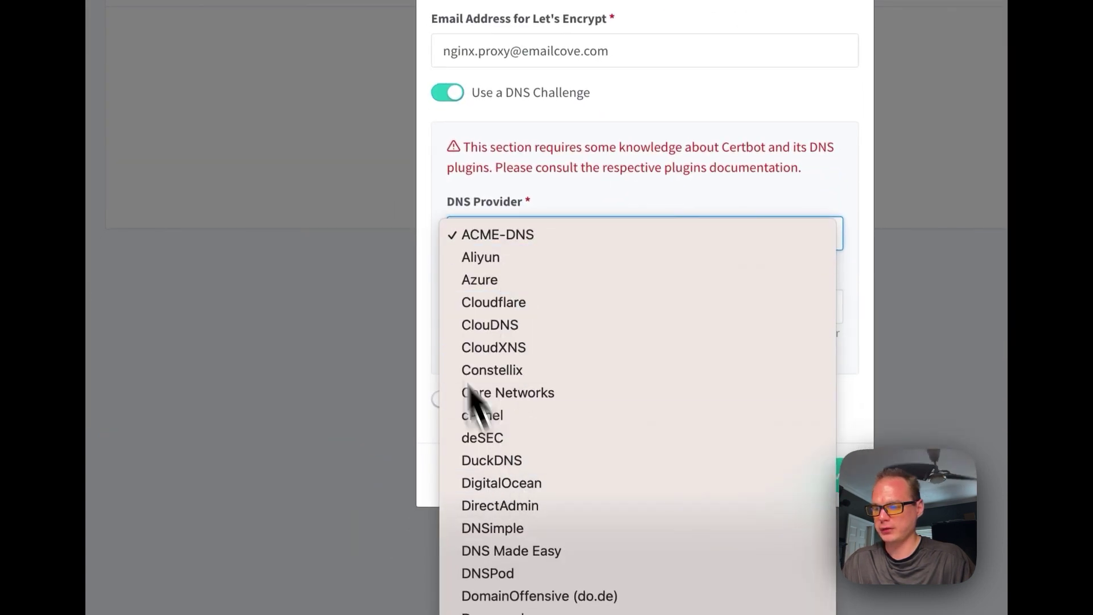
{"action": "left_click", "coordinate": [427, 276]}
{"action": "left_click", "coordinate": [491, 305]}
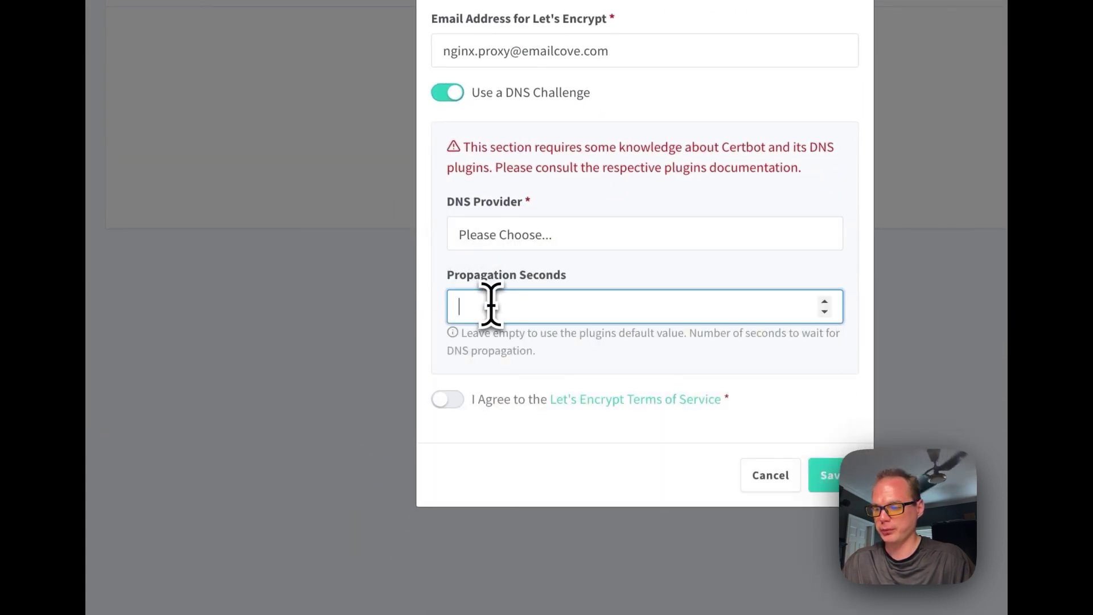
Compare the credentials file content required by different DNS providers, including Cloudflare and cPanel
{"action": "left_click", "coordinate": [517, 242]}
{"action": "left_click", "coordinate": [520, 303]}
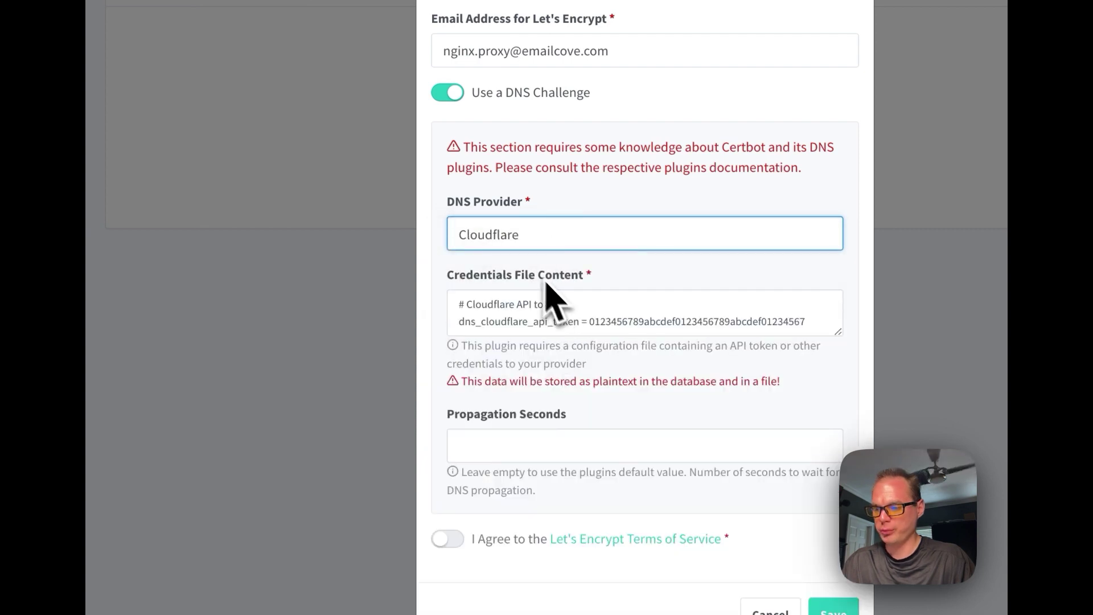
{"action": "left_click", "coordinate": [508, 315]}
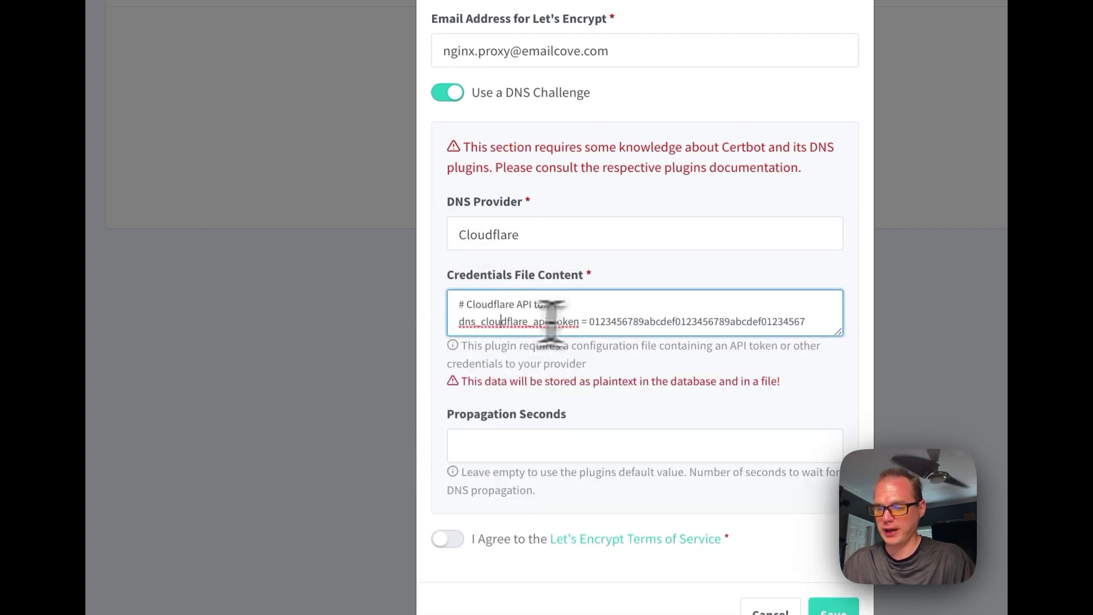
{"action": "left_click", "coordinate": [514, 244]}
{"action": "left_click", "coordinate": [508, 283]}
{"action": "left_click", "coordinate": [531, 238]}
{"action": "left_click", "coordinate": [529, 302]}
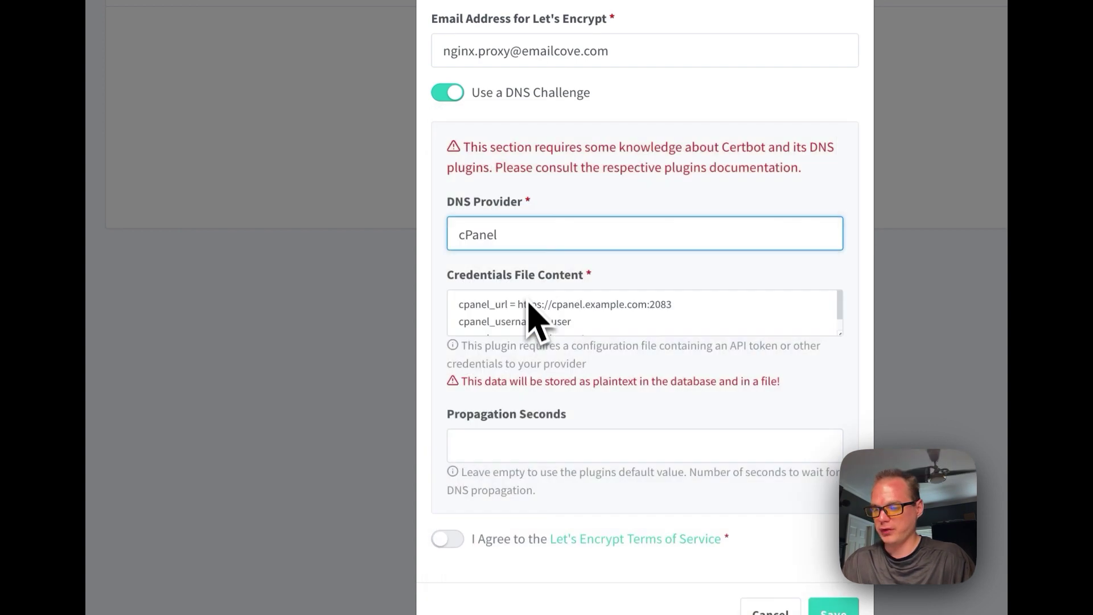
{"action": "left_click", "coordinate": [545, 245]}
{"action": "left_click", "coordinate": [522, 304]}
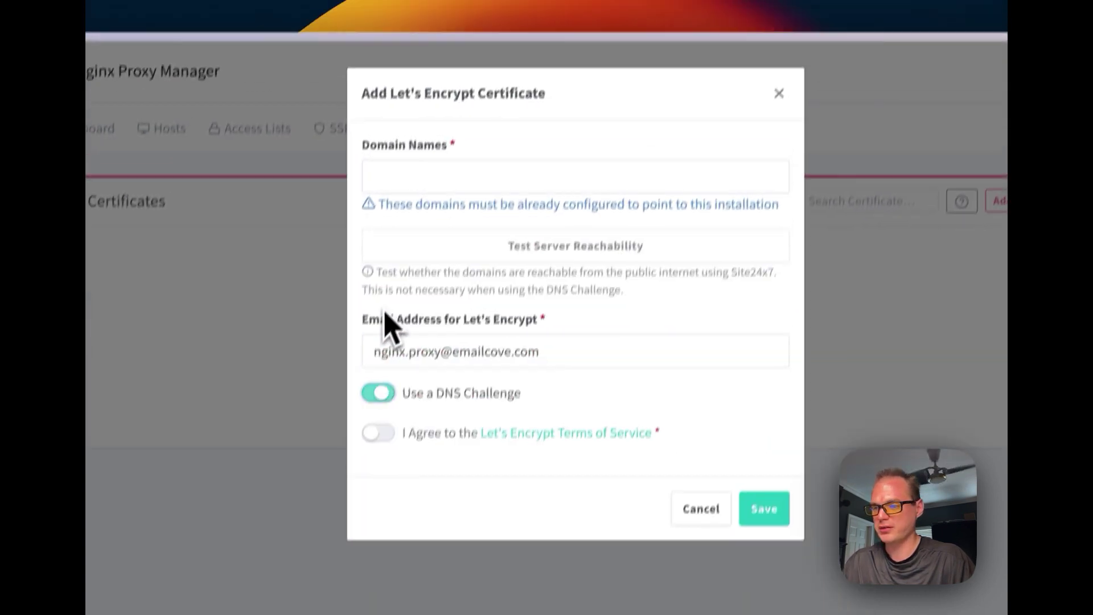
Review the domain configuration note, agree to the Let's Encrypt Terms of Service and discard the new certificate
{"action": "left_click", "coordinate": [417, 214]}
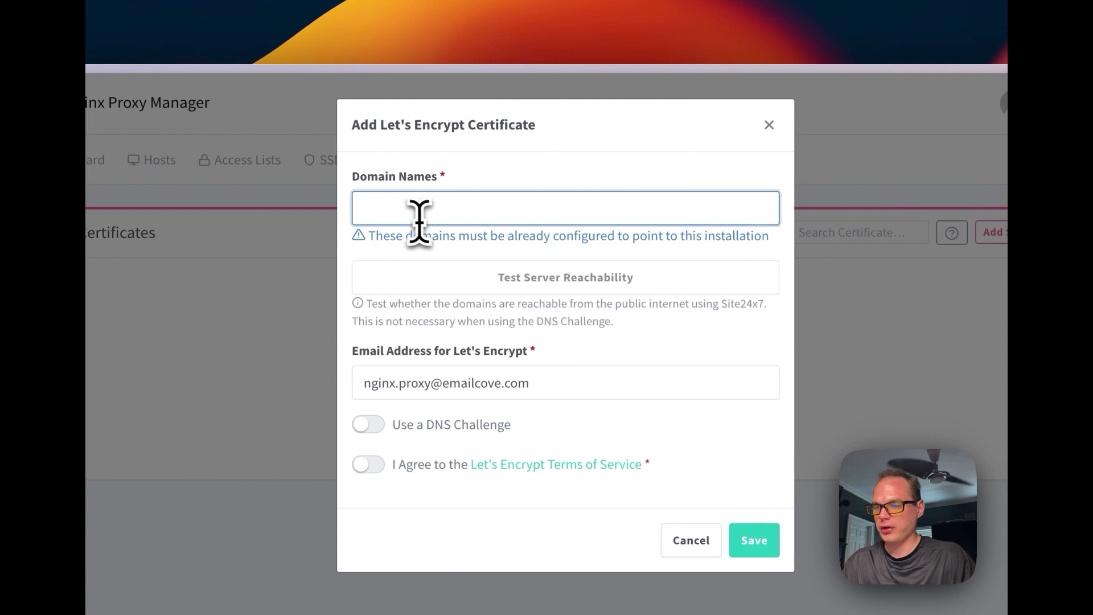
{"action": "left_click_drag", "start_coordinate": [369, 242], "coordinate": [808, 249]}
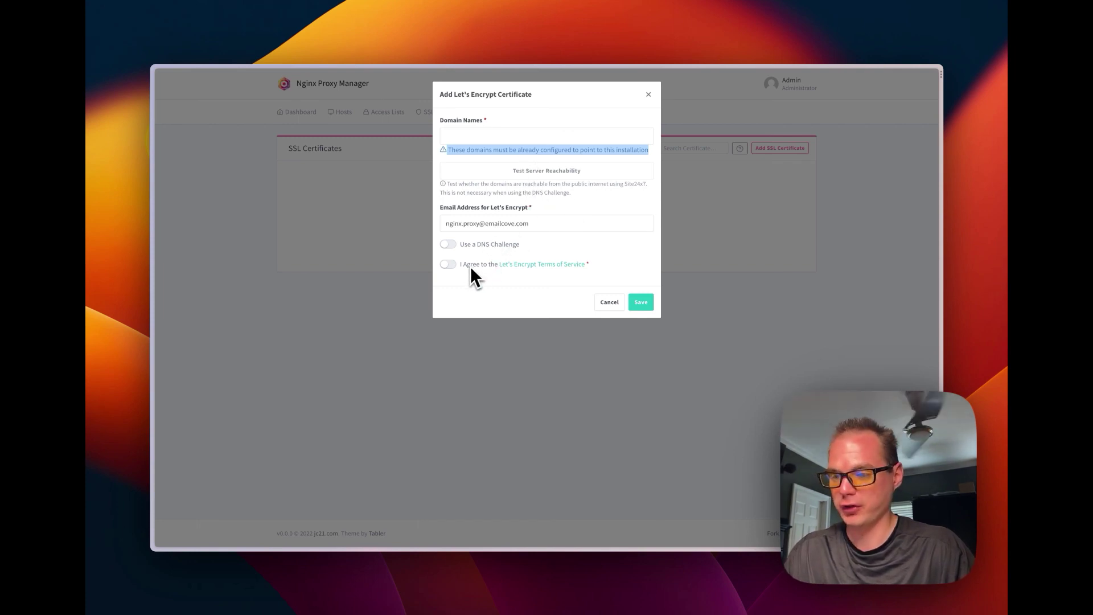
{"action": "left_click", "coordinate": [452, 267]}
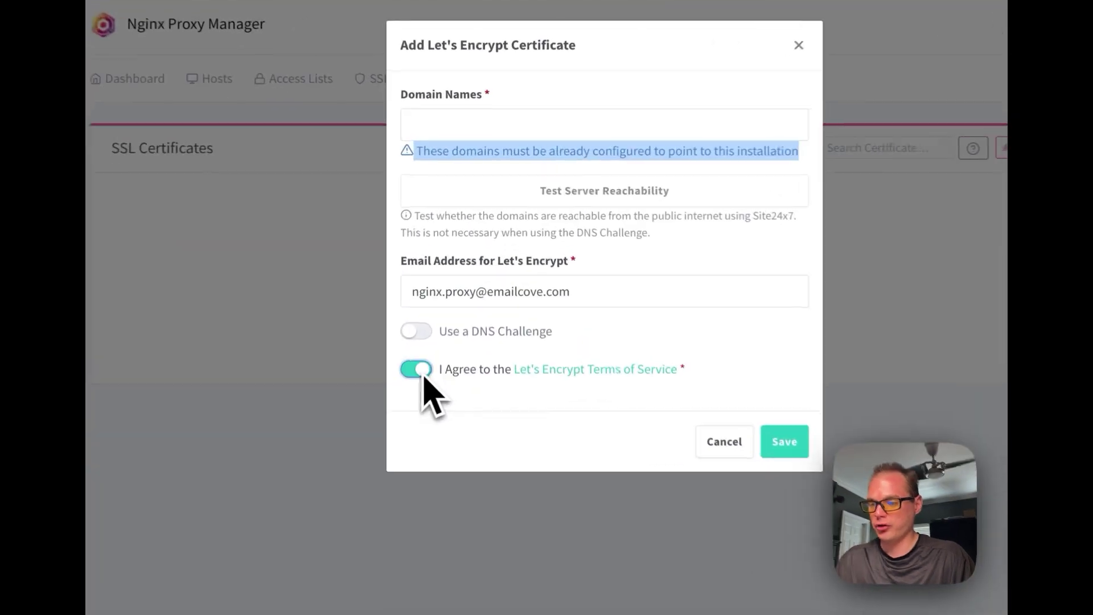
{"action": "left_click", "coordinate": [734, 454]}
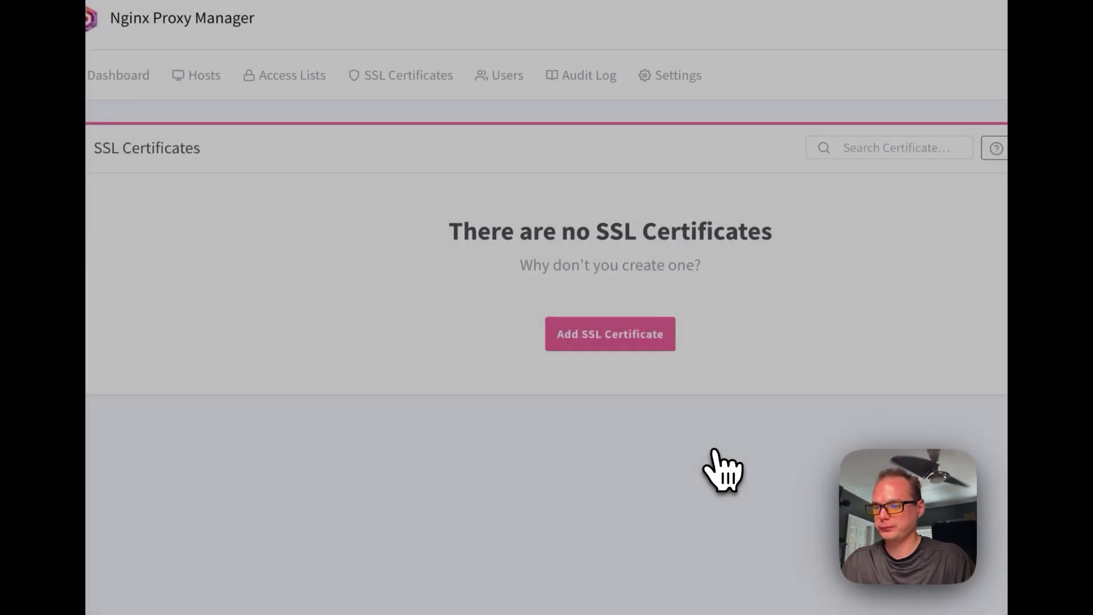
Open a new user form, examine the name, nickname, email, Administrator and Disabled role options, and cancel the new user
{"action": "left_click", "coordinate": [499, 75]}
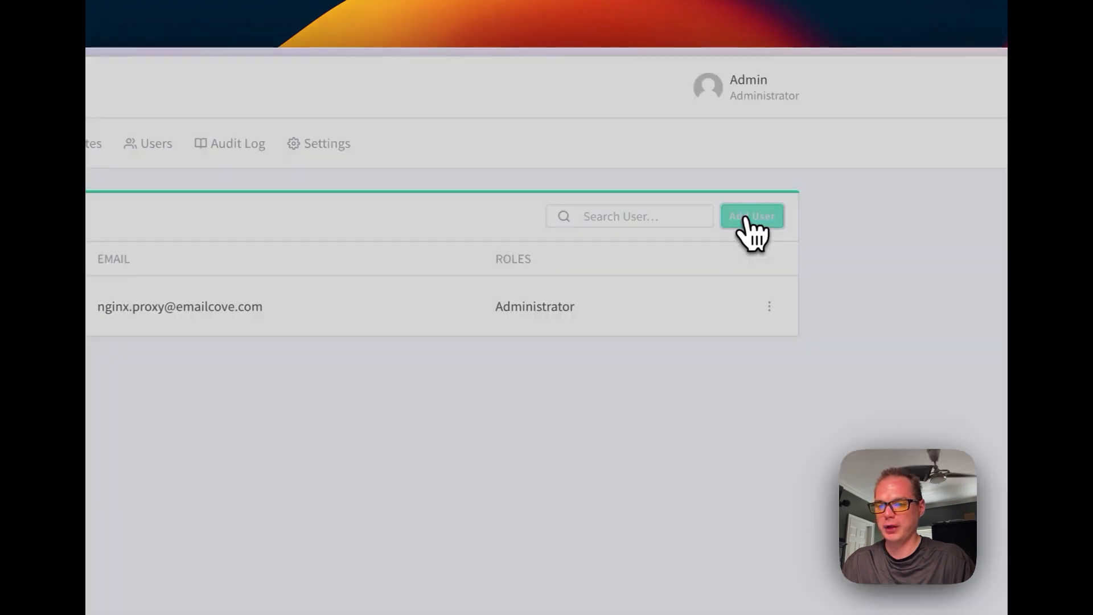
{"action": "left_click", "coordinate": [747, 218]}
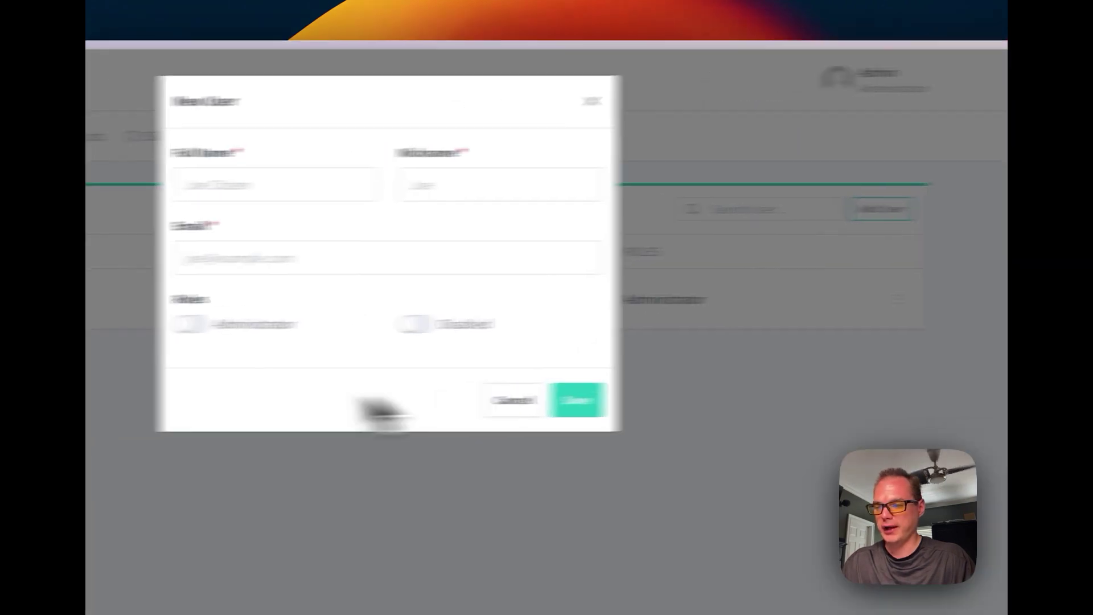
{"action": "left_click", "coordinate": [447, 178]}
{"action": "left_click", "coordinate": [620, 176]}
{"action": "left_click", "coordinate": [469, 251]}
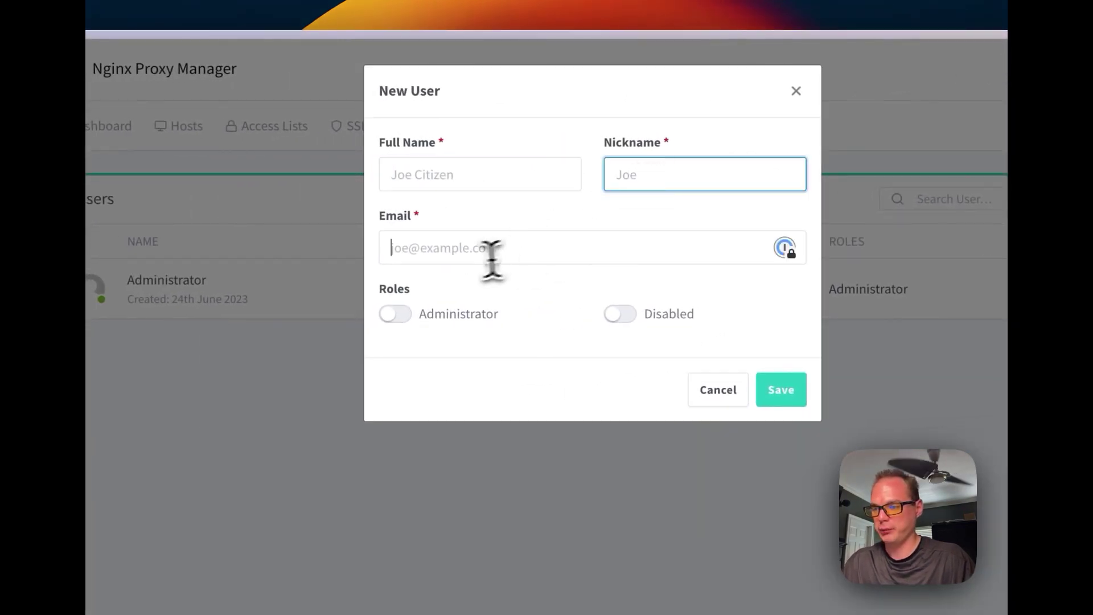
{"action": "left_click", "coordinate": [398, 317]}
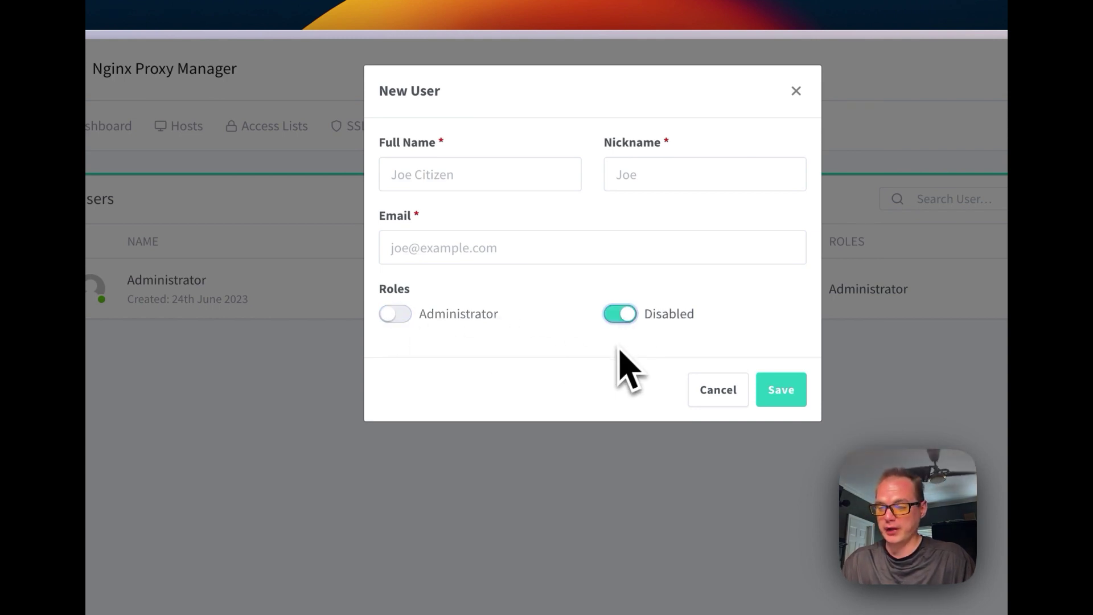
{"action": "left_click", "coordinate": [709, 390]}
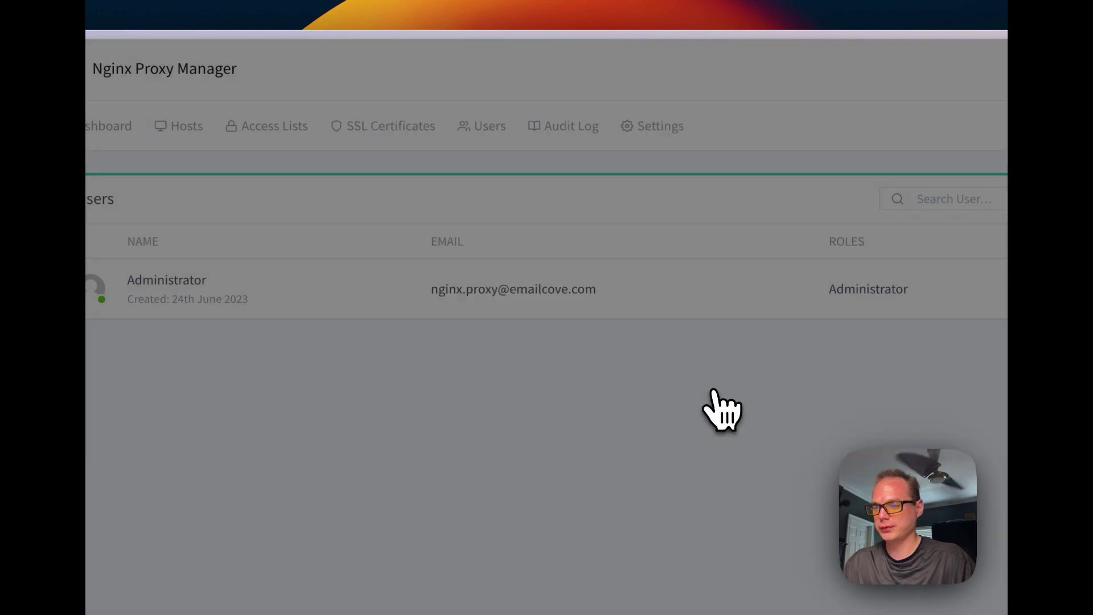
Review the audit log and open the Default Site setting to examine what is shown for an unknown host
{"action": "left_click", "coordinate": [576, 127]}
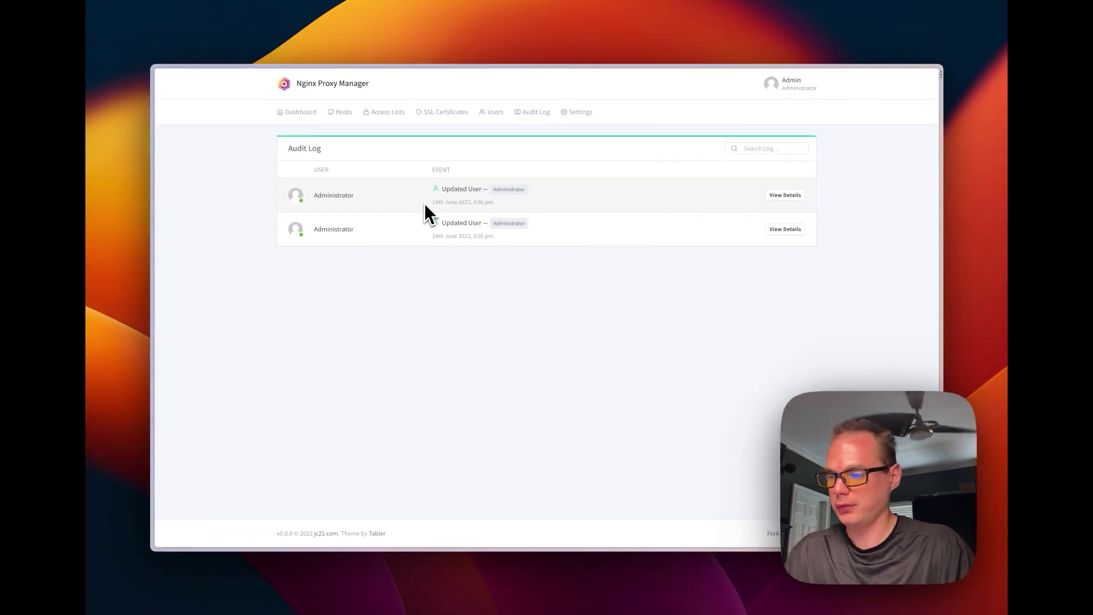
{"action": "left_click", "coordinate": [578, 112]}
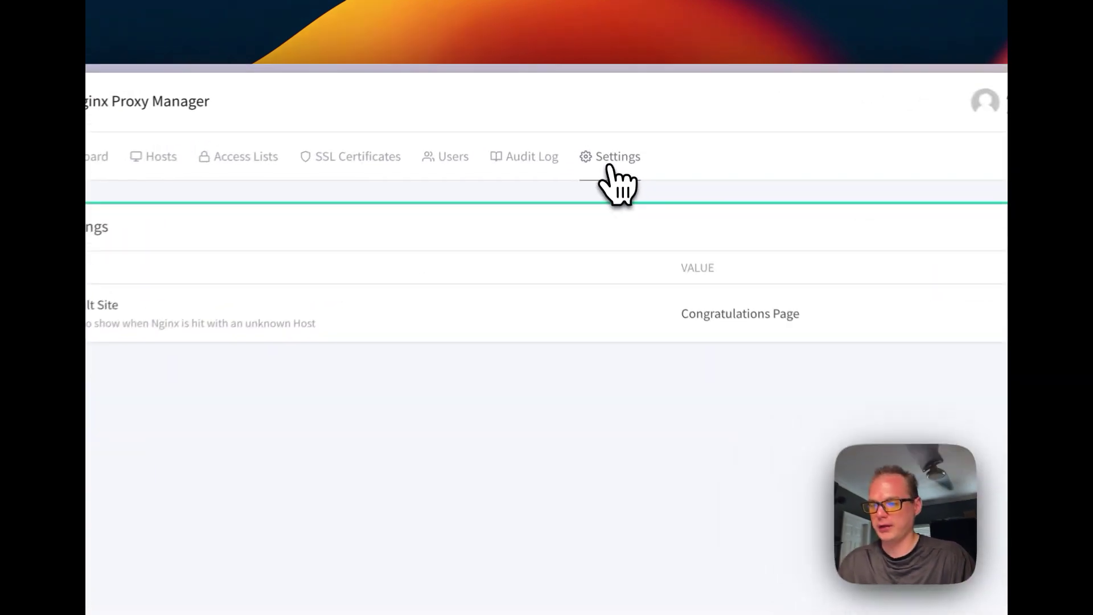
{"action": "left_click", "coordinate": [784, 322]}
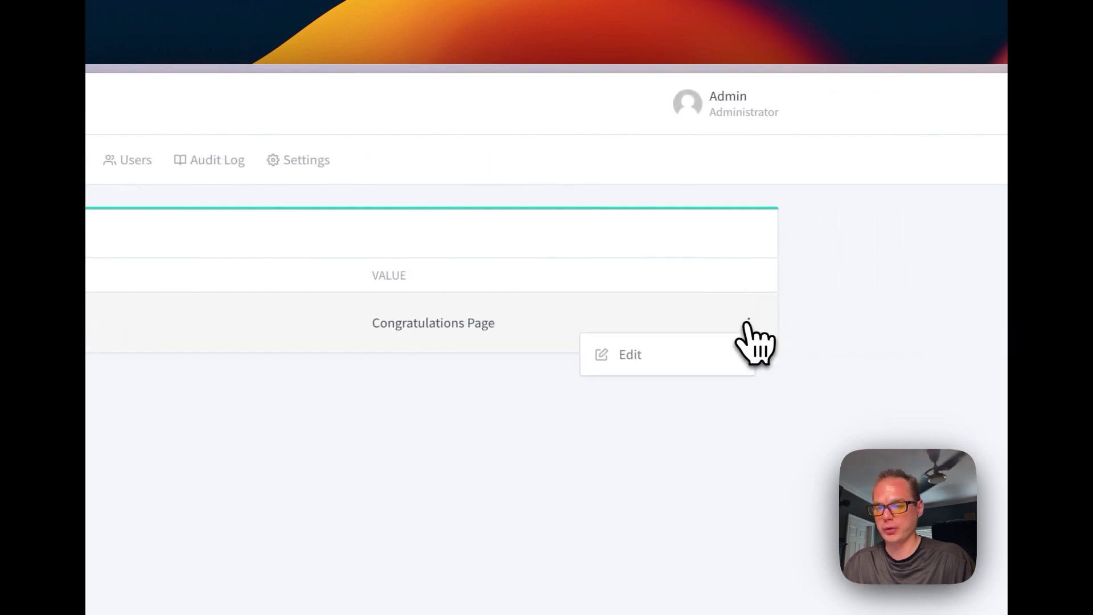
{"action": "left_click", "coordinate": [686, 362]}
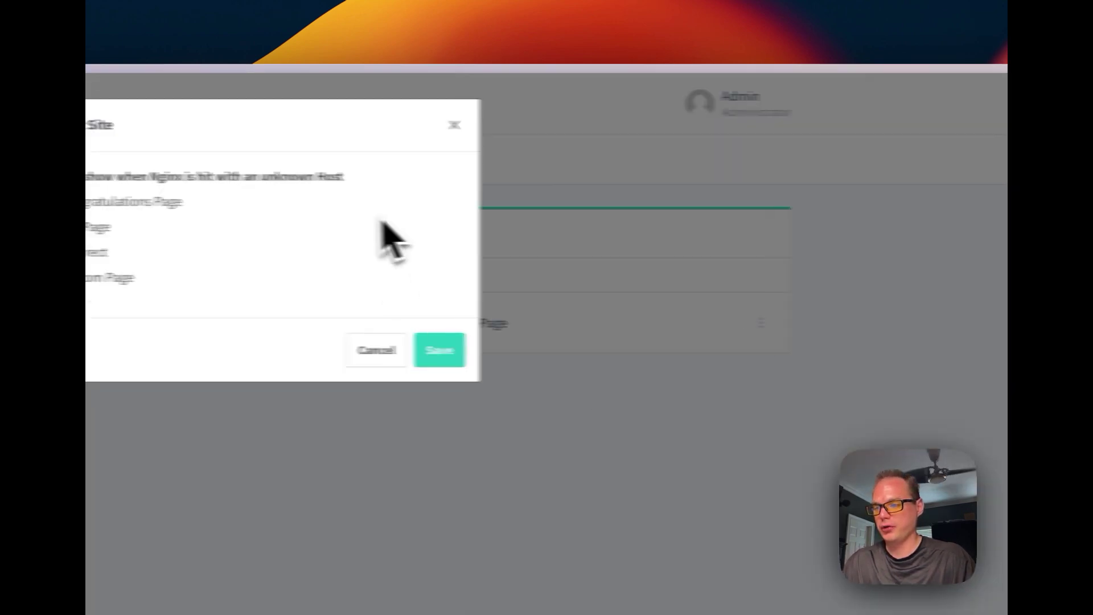
{"action": "left_click_drag", "start_coordinate": [329, 195], "coordinate": [769, 185]}
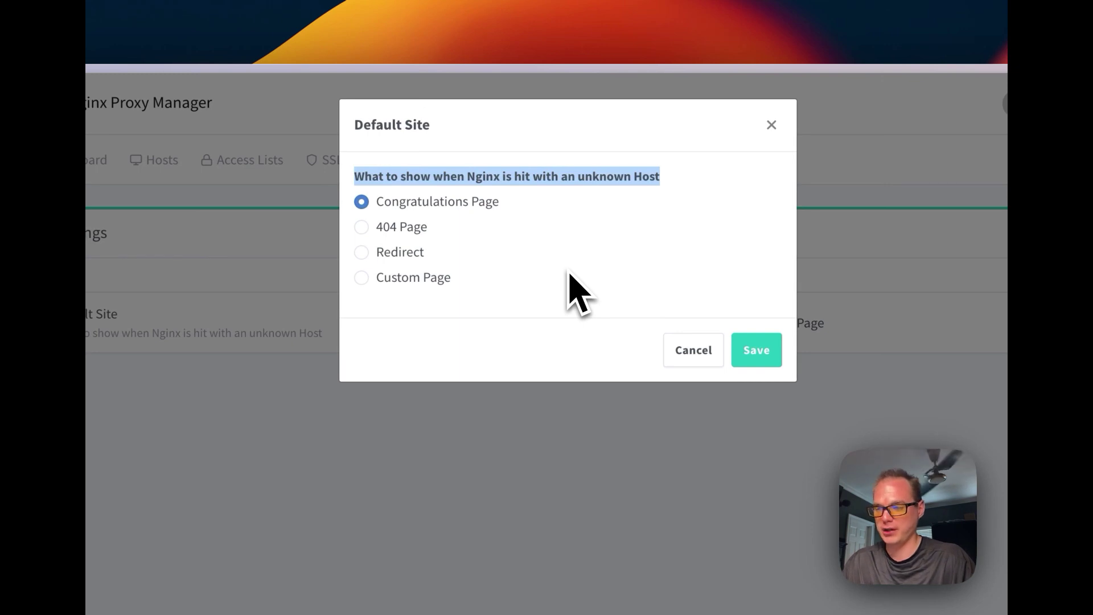
Compare the Default Site choices Redirect, Custom Page and 404 Page with their extra fields, and cancel the change
{"action": "left_click", "coordinate": [361, 253]}
{"action": "left_click", "coordinate": [362, 278]}
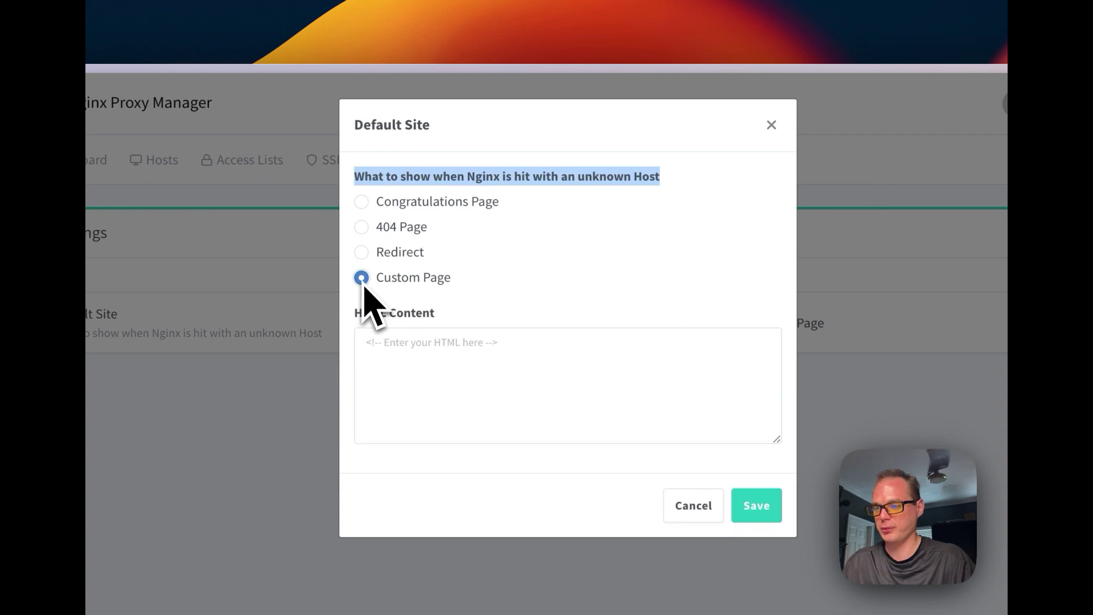
{"action": "left_click", "coordinate": [428, 352]}
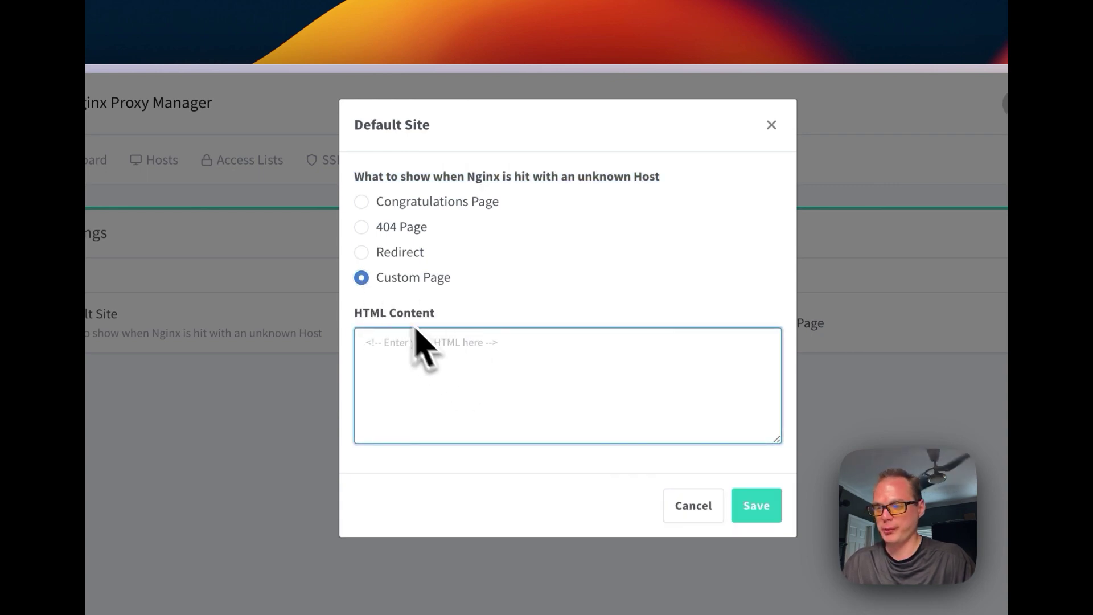
{"action": "left_click", "coordinate": [362, 253]}
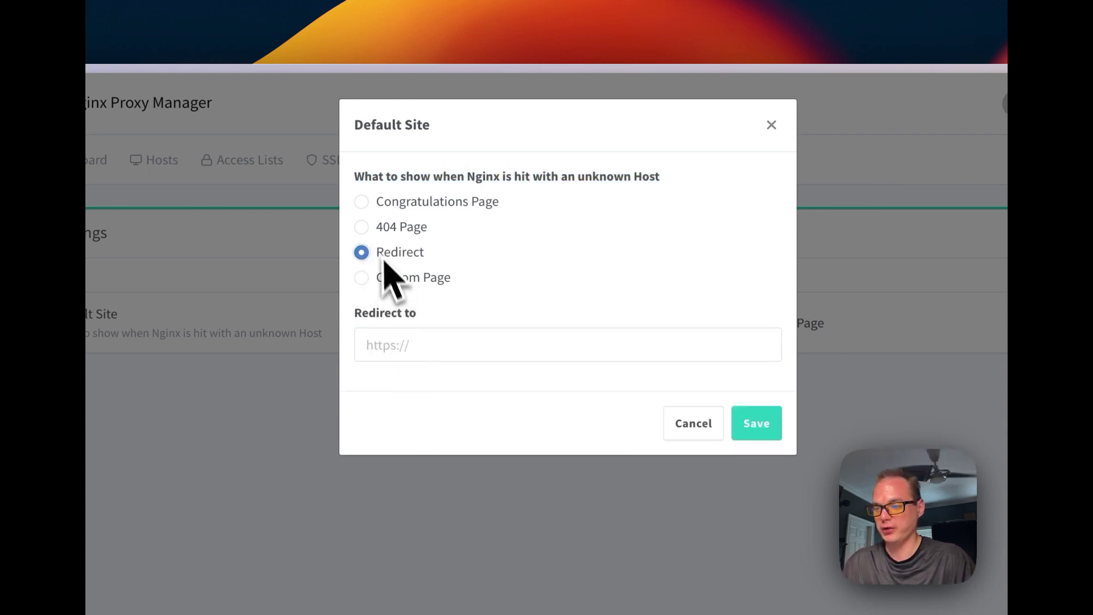
{"action": "left_click", "coordinate": [362, 228]}
{"action": "left_click", "coordinate": [363, 253]}
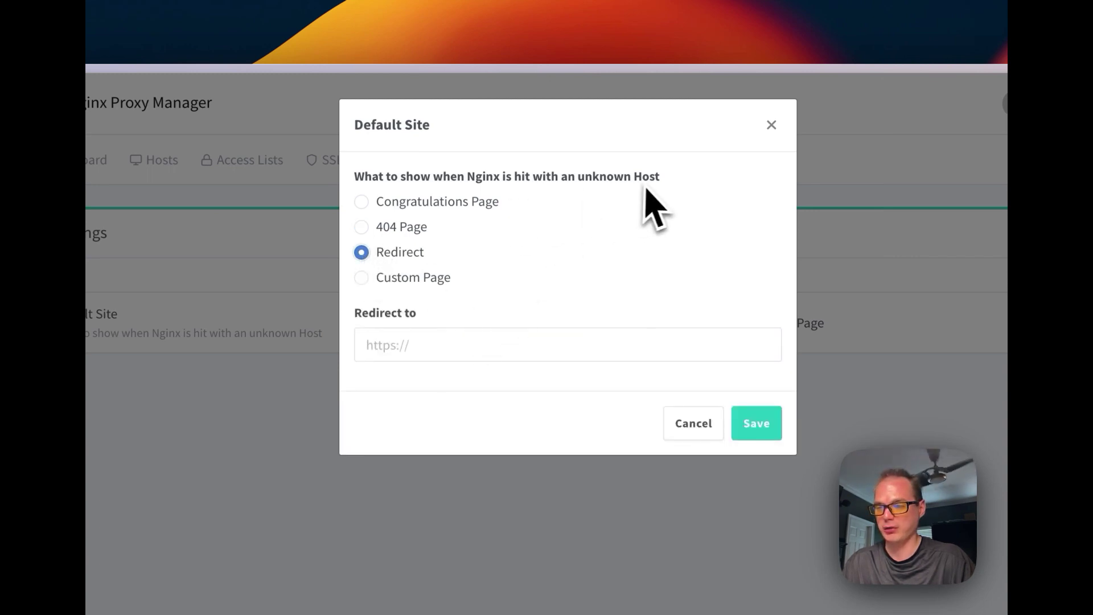
{"action": "scroll", "coordinate": [390, 378], "scroll_direction": "left", "scroll_amount": 2}
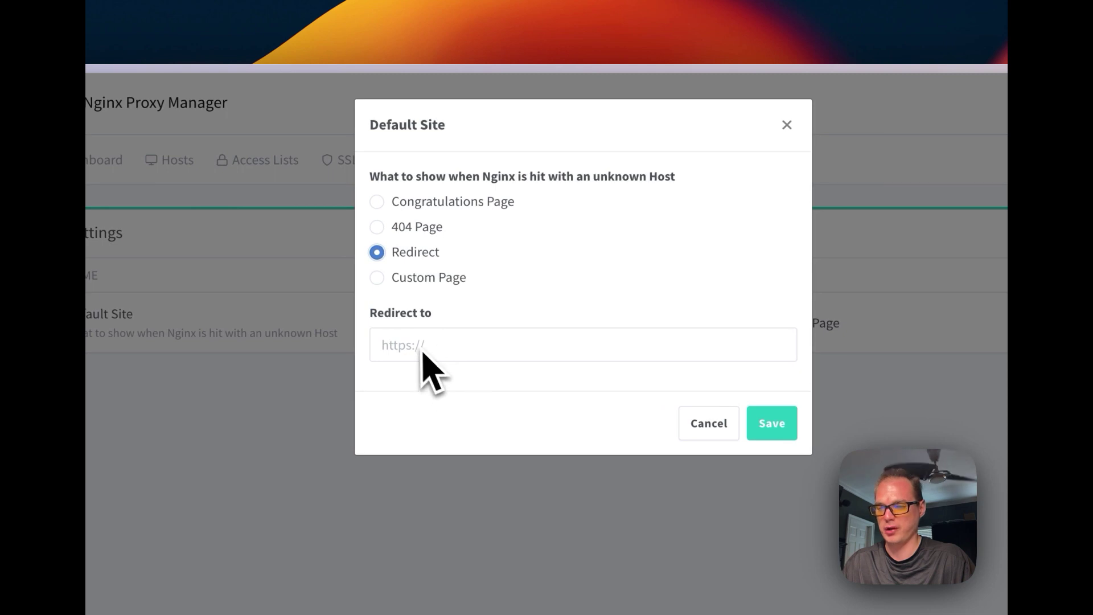
{"action": "left_click", "coordinate": [376, 227]}
{"action": "scroll", "coordinate": [626, 361], "scroll_direction": "right", "scroll_amount": 5}
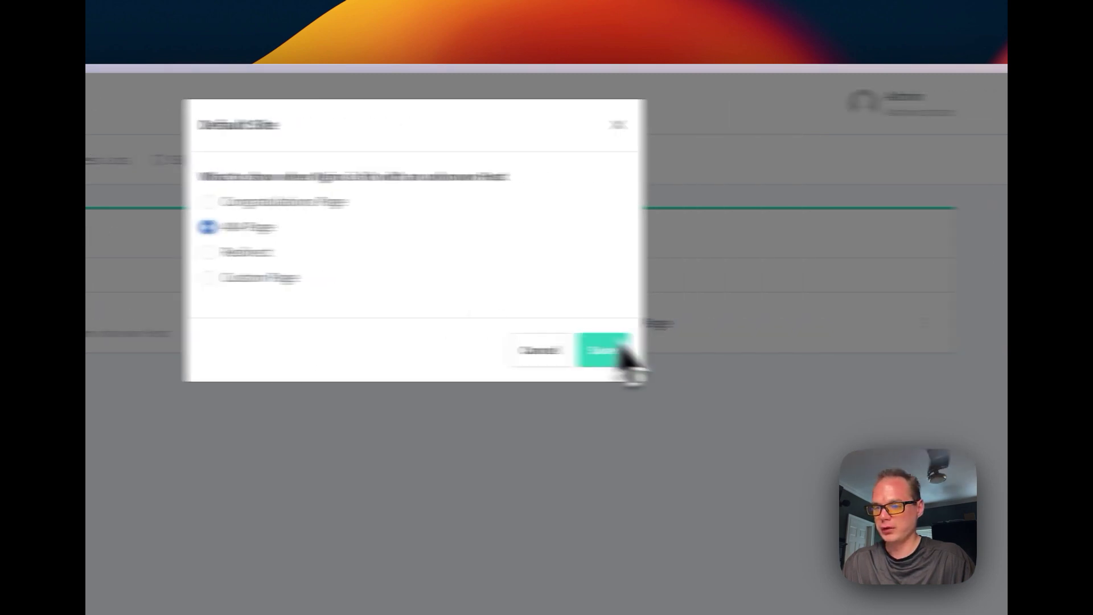
{"action": "left_click", "coordinate": [396, 330]}
Open the administrator account's details for editing, examine the name and email fields, and close the form without changes
{"action": "left_click", "coordinate": [751, 119]}
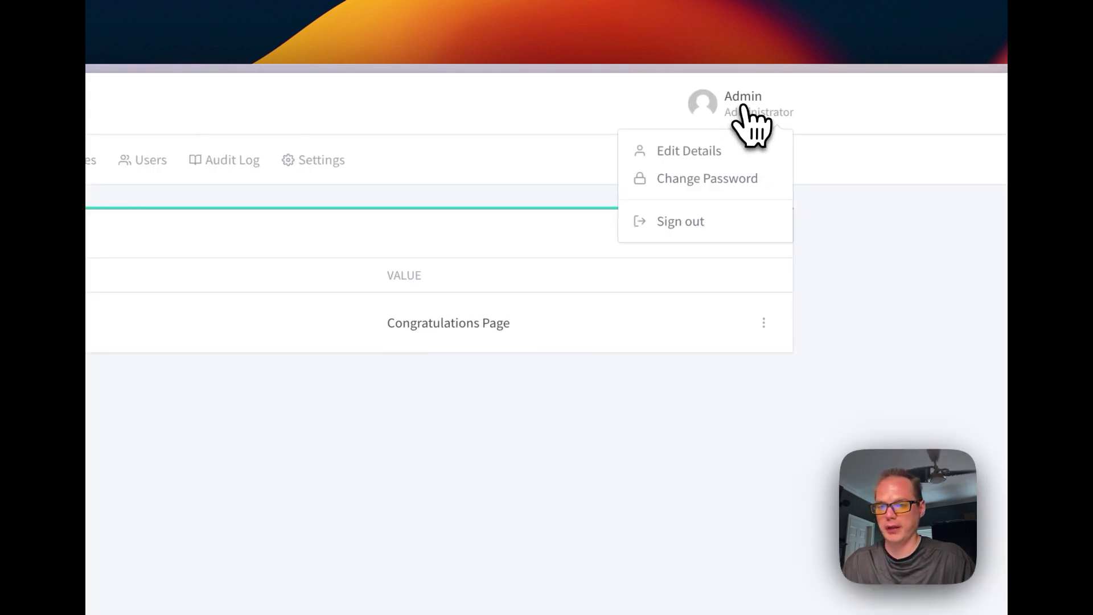
{"action": "left_click", "coordinate": [722, 156]}
{"action": "scroll", "coordinate": [513, 199], "scroll_direction": "left", "scroll_amount": 4}
{"action": "left_click", "coordinate": [464, 211]}
{"action": "left_click", "coordinate": [476, 287]}
{"action": "left_click", "coordinate": [574, 359]}
Examine the administrator account's Change Password form and cancel it
{"action": "scroll", "coordinate": [740, 191], "scroll_direction": "right", "scroll_amount": 5}
{"action": "left_click", "coordinate": [711, 102]}
{"action": "left_click", "coordinate": [665, 172]}
{"action": "scroll", "coordinate": [654, 256], "scroll_direction": "left", "scroll_amount": 5}
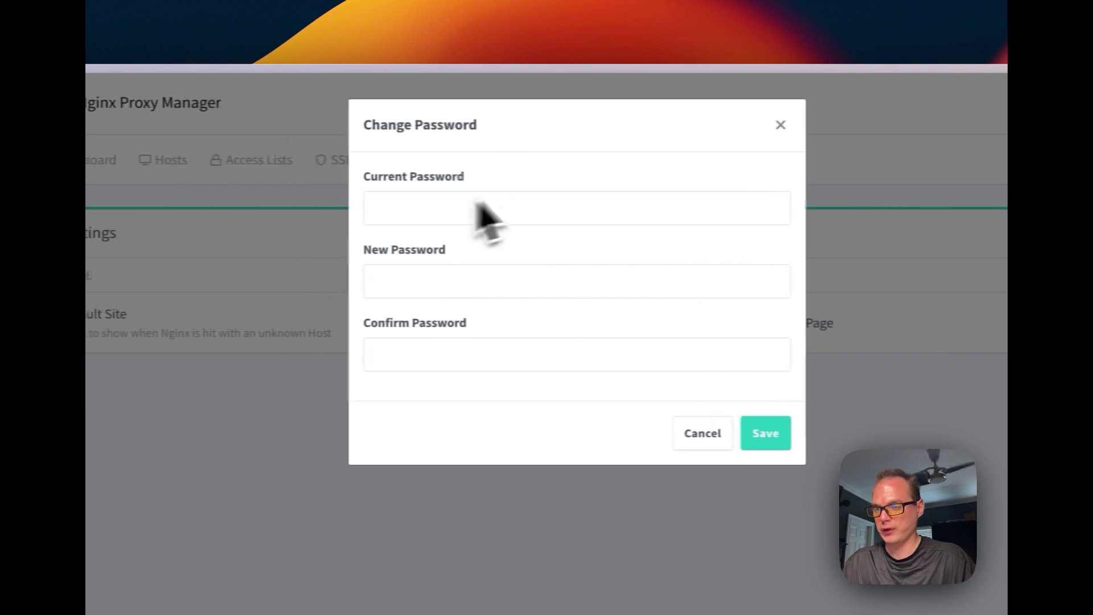
{"action": "left_click", "coordinate": [691, 431]}
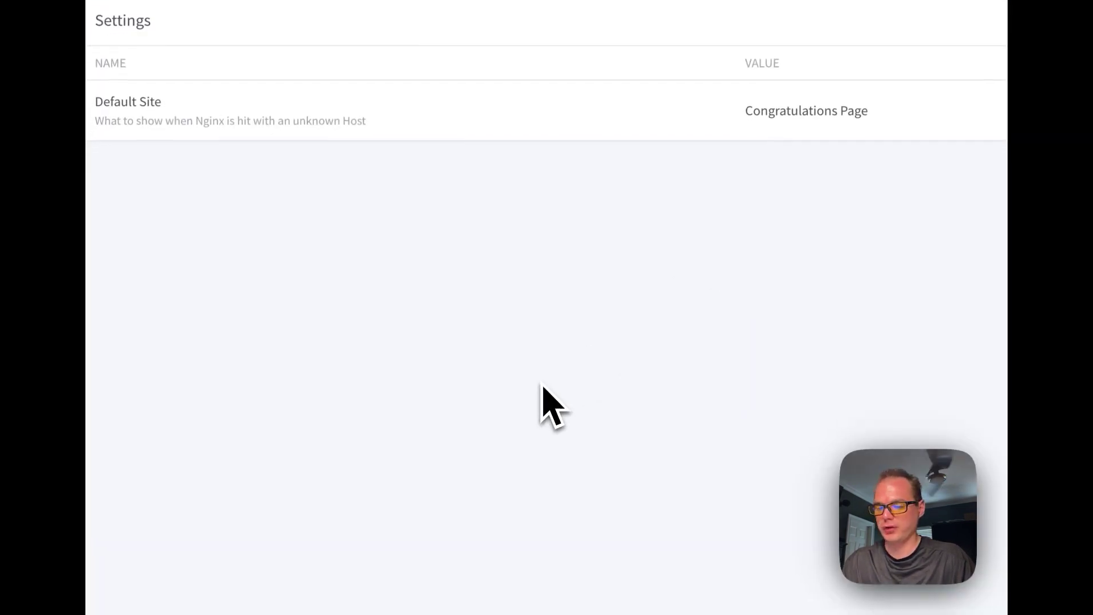